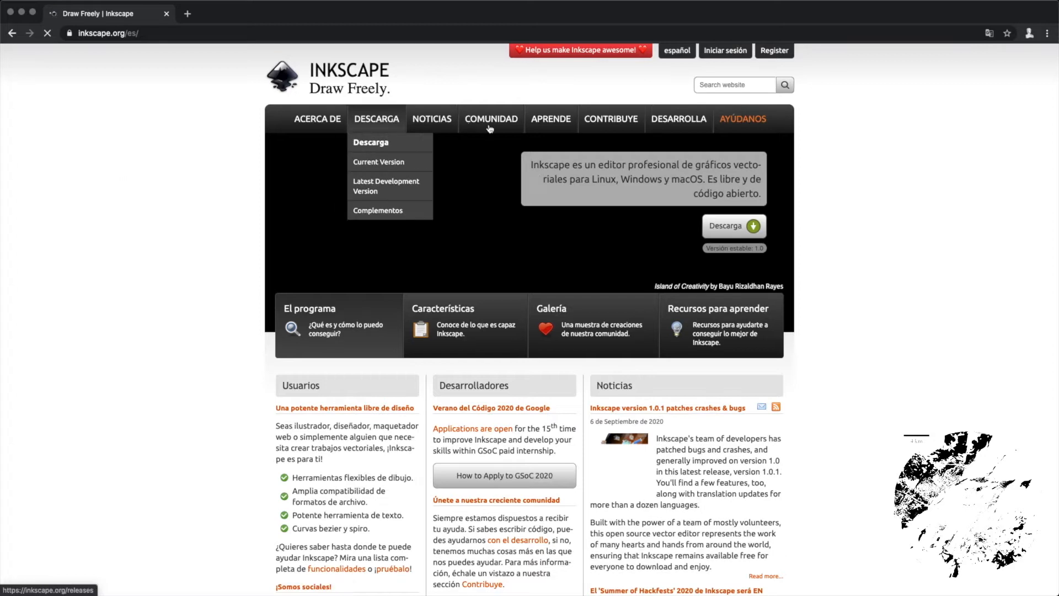
# Step: Open Inkscape's download page for version 1.0.1 and look through its release notes
pyautogui.click(366, 149)
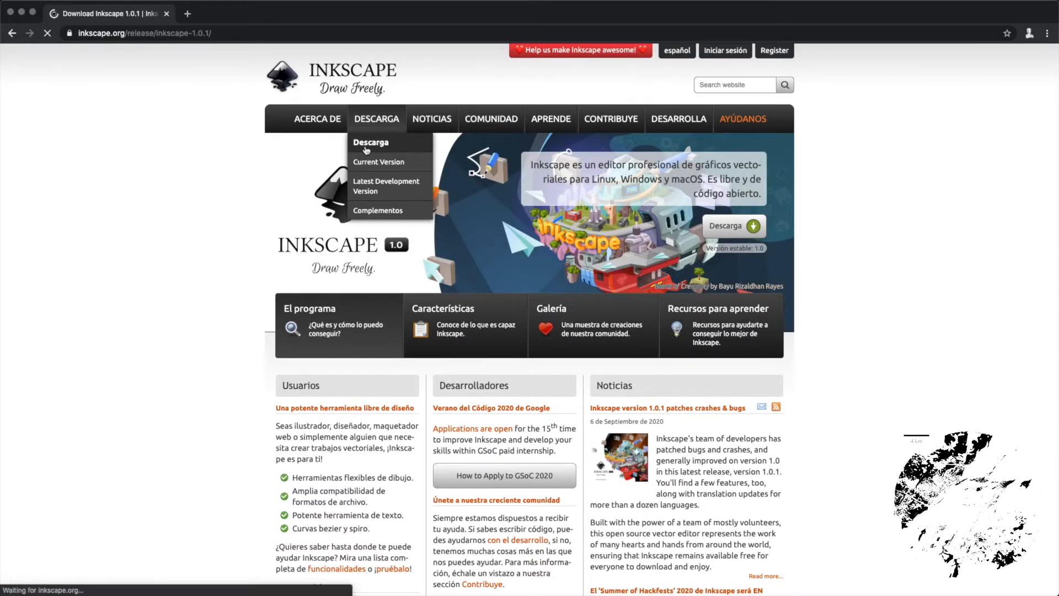
pyautogui.scroll(-3, 170, 405)
pyautogui.scroll(-15, 171, 405)
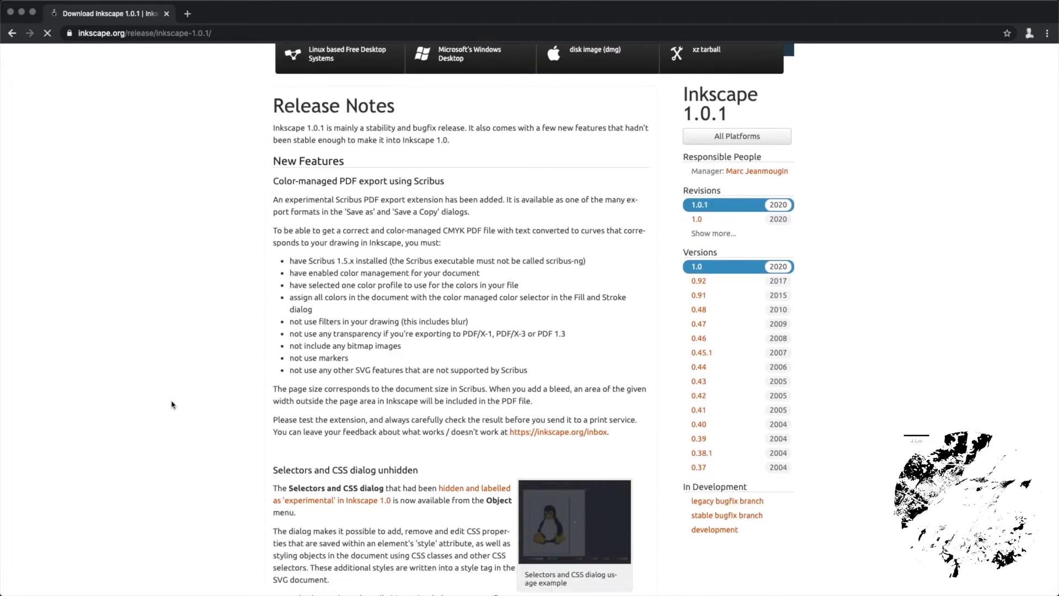
pyautogui.scroll(-9, 172, 405)
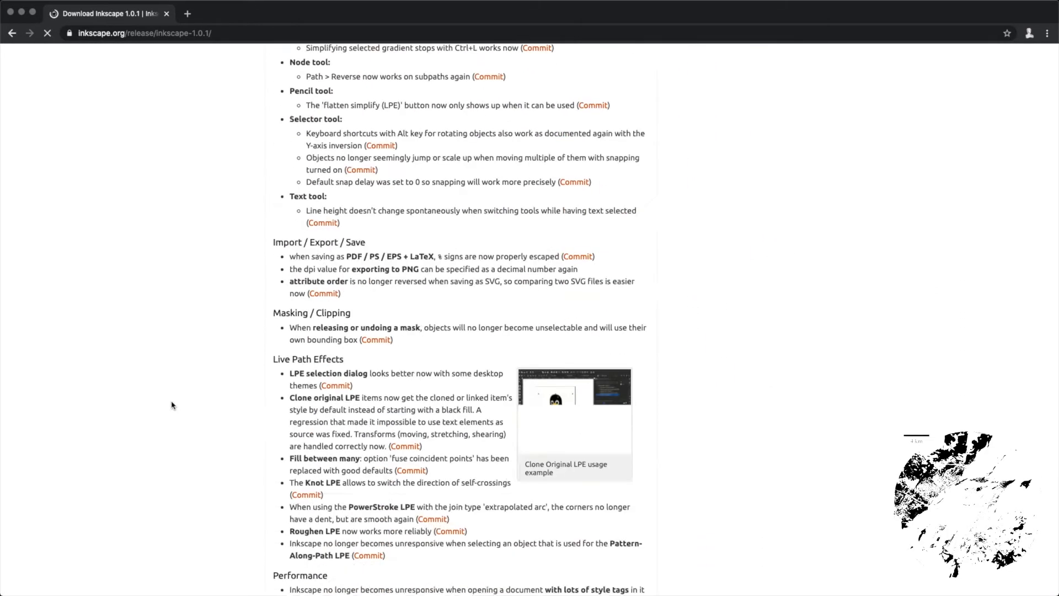
pyautogui.scroll(20, 172, 404)
# Step: Download the macOS disk image of the latest Inkscape development version and save it as Inkscape-latest on the Desktop
pyautogui.moveTo(369, 118)
pyautogui.click(353, 168)
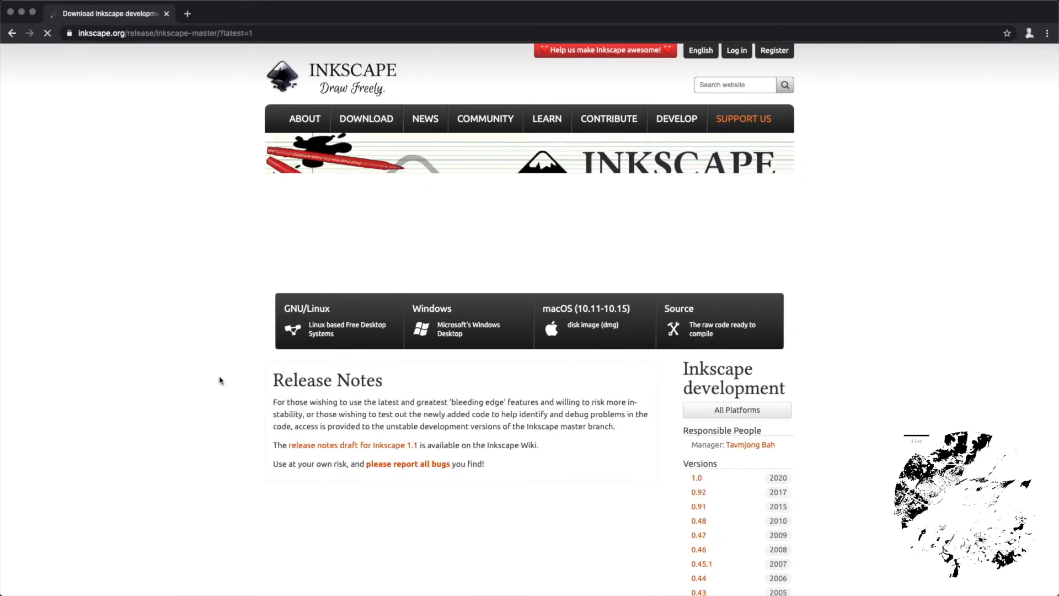
pyautogui.scroll(-1, 220, 380)
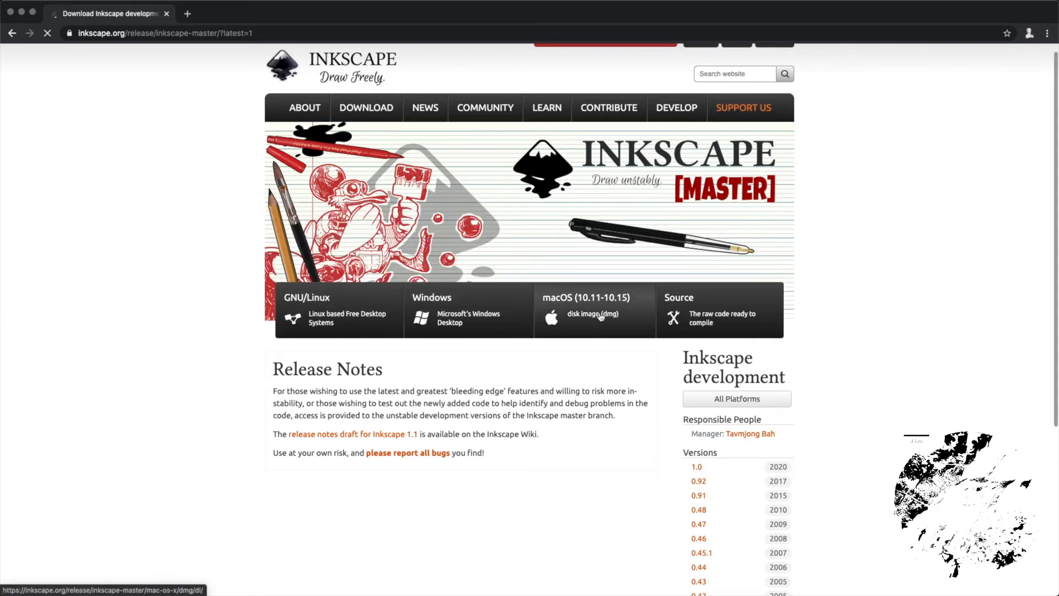
pyautogui.click(601, 316)
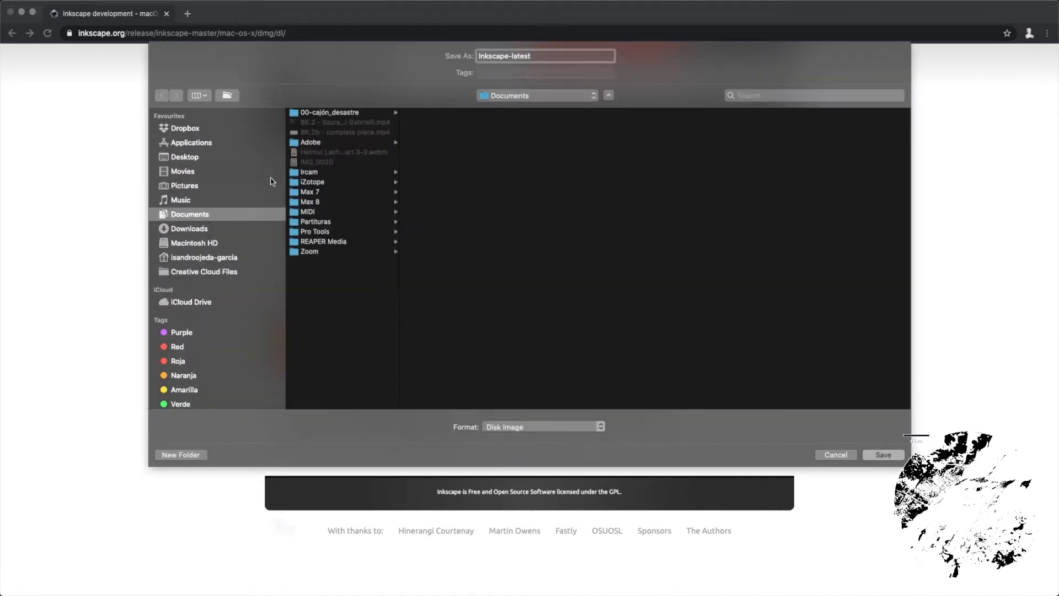
pyautogui.click(182, 158)
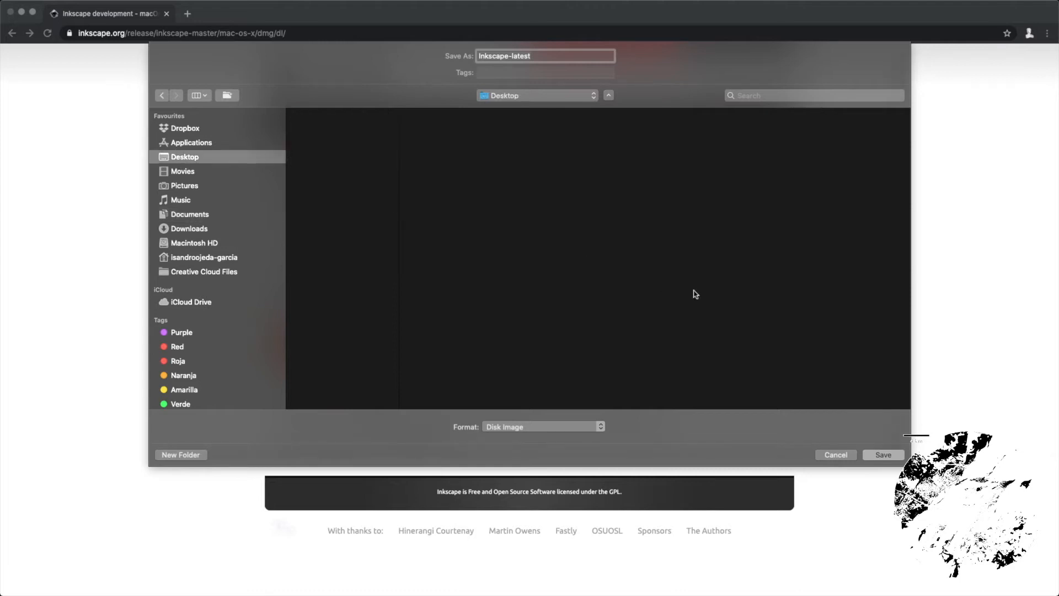
pyautogui.click(883, 455)
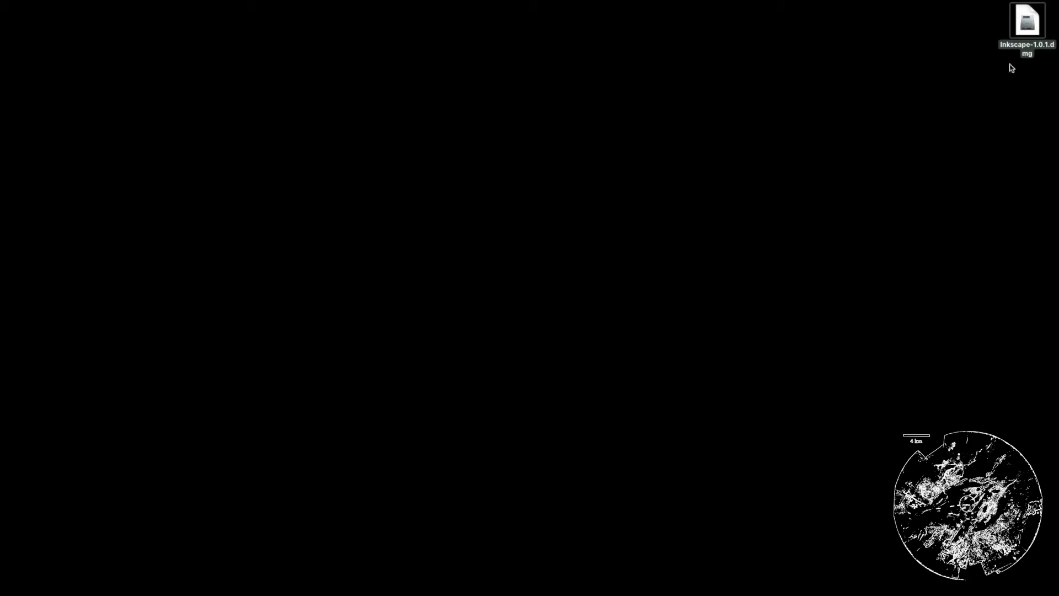
# Step: Open the Inkscape-1.0.1.dmg disk image on the desktop and install Inkscape from it
pyautogui.doubleClick(1026, 28)
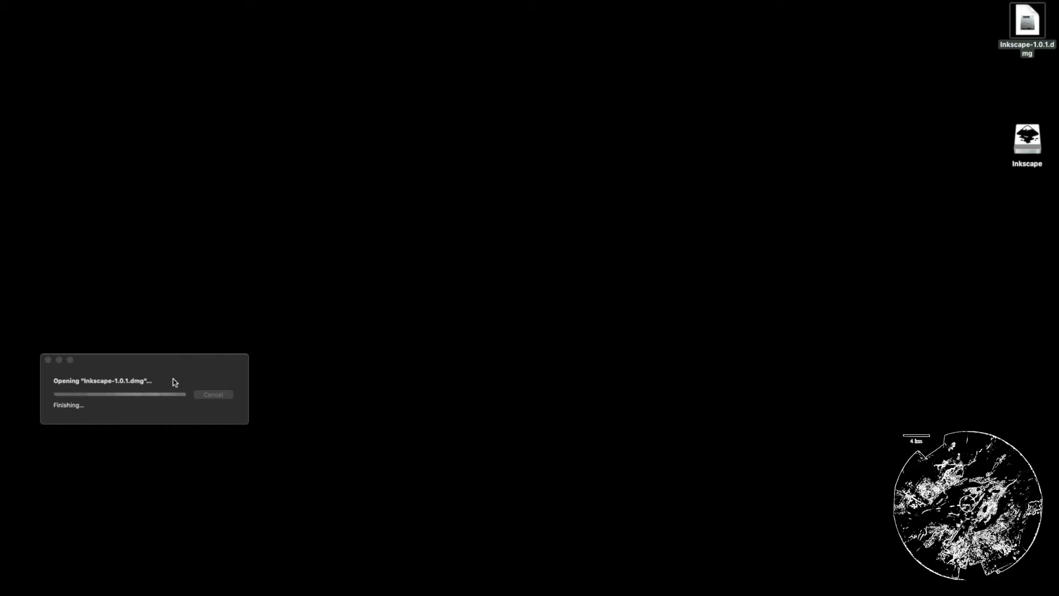
pyautogui.moveTo(117, 381); pyautogui.dragTo(115, 500)
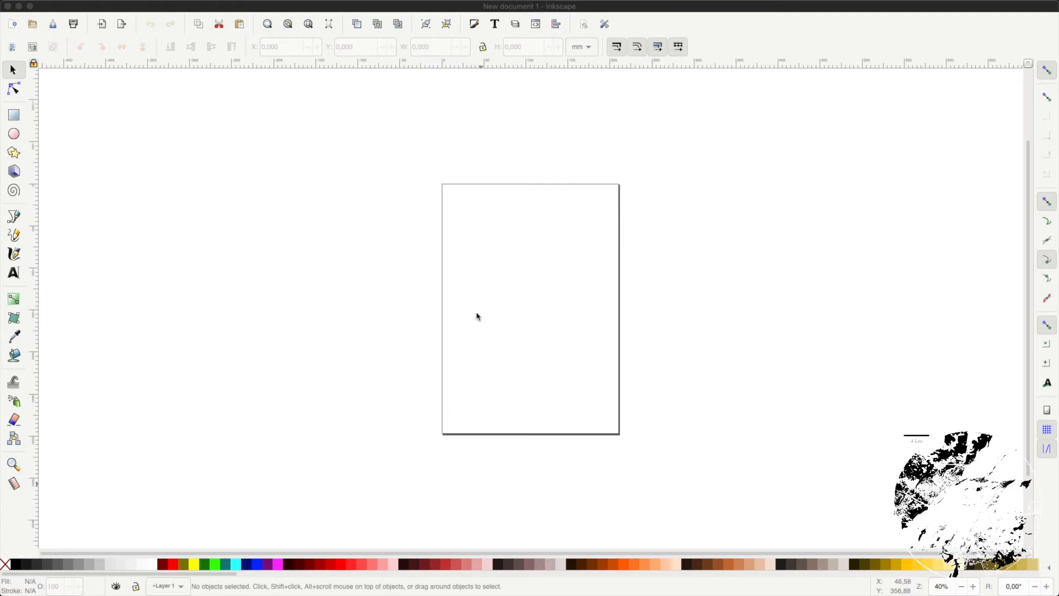
# Step: Import 00-imagen01.jpg into the new Inkscape document as an embedded image at the default import resolution with automatic rendering
pyautogui.moveTo(47, 2)
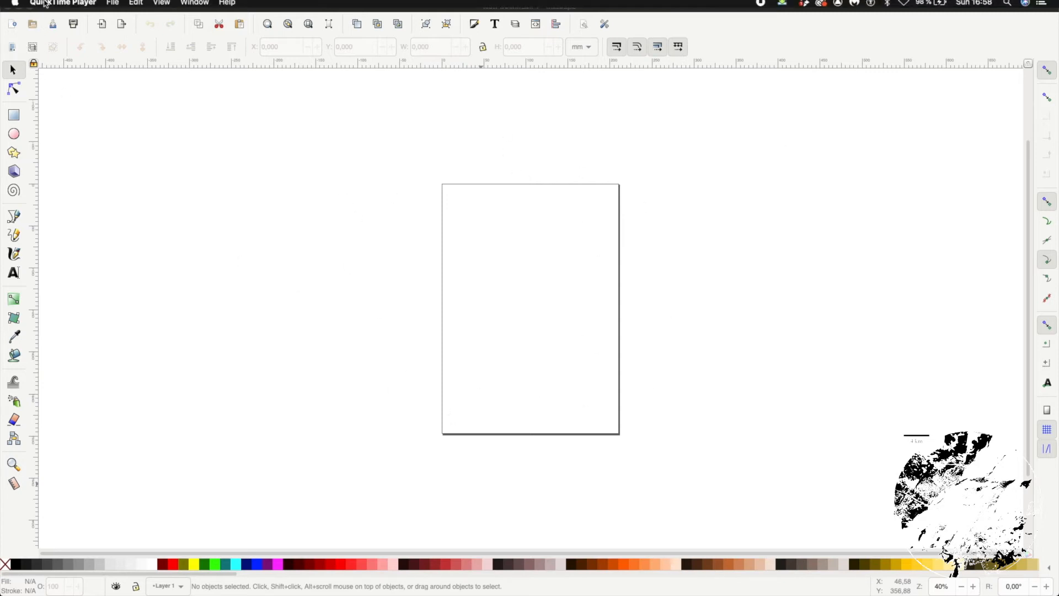
pyautogui.click(103, 25)
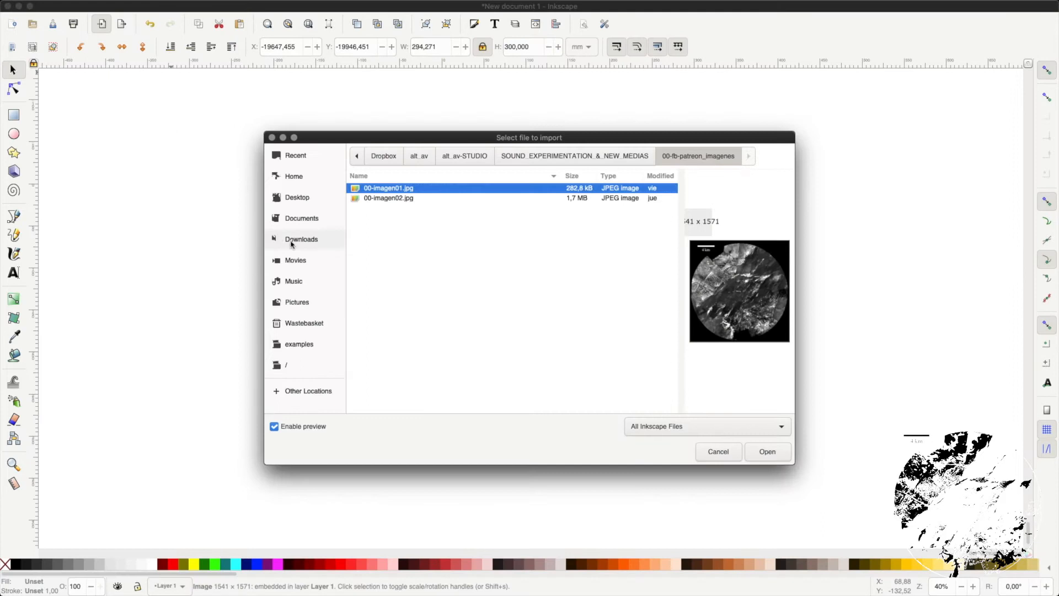
pyautogui.doubleClick(384, 188)
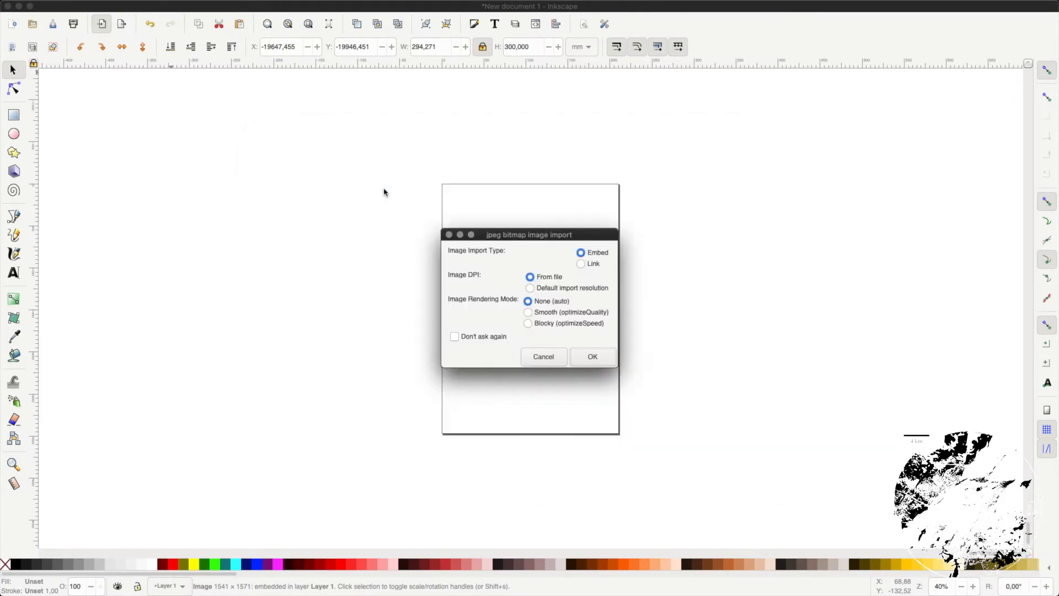
pyautogui.click(530, 288)
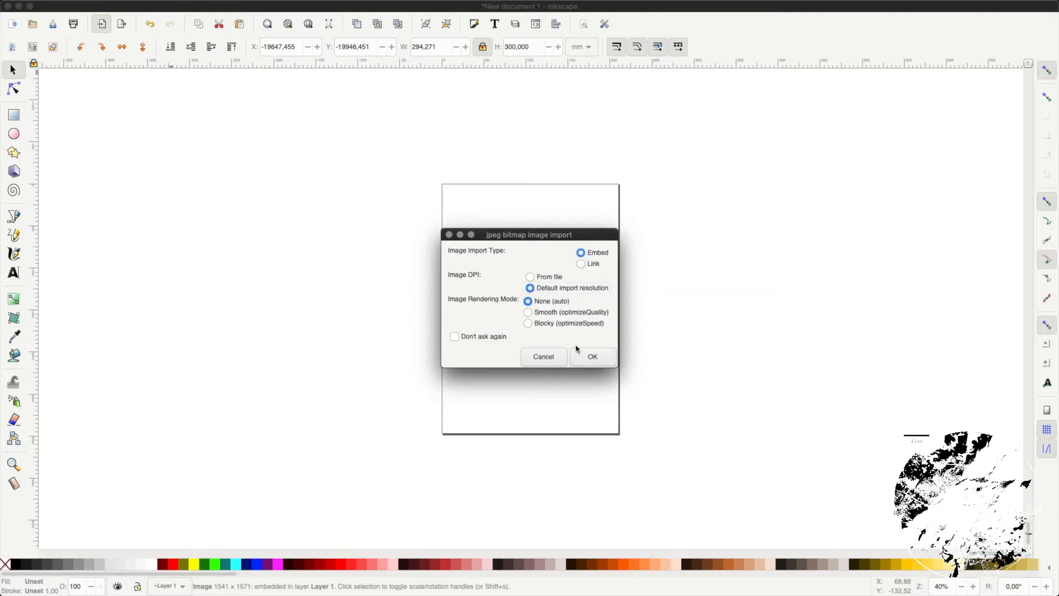
pyautogui.click(591, 358)
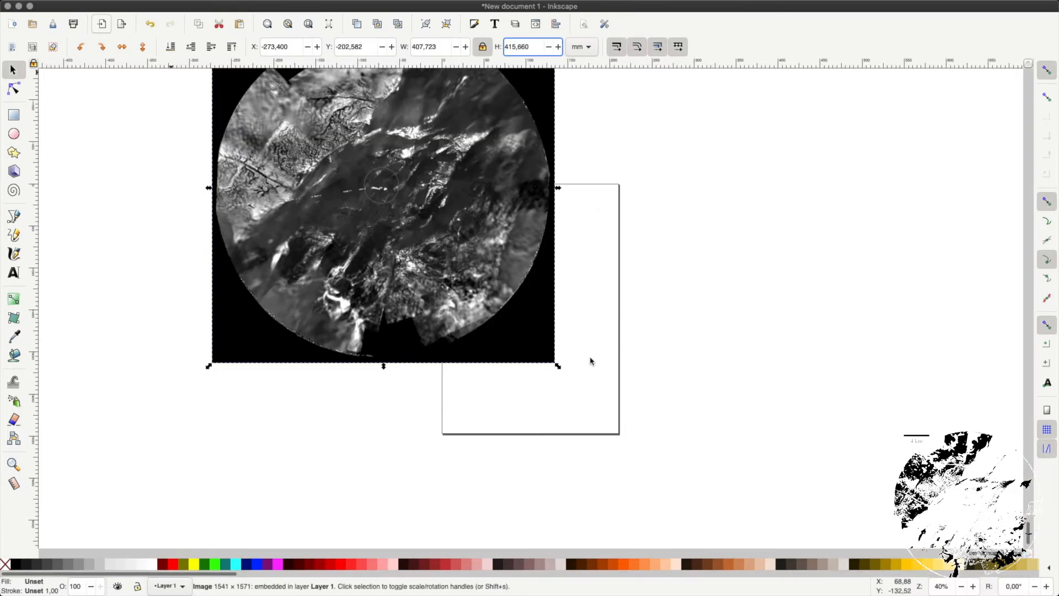
# Step: Scale the imported image proportionally to about 205 × 209 mm and position it within the page borders
pyautogui.moveTo(441, 202); pyautogui.dragTo(592, 315)
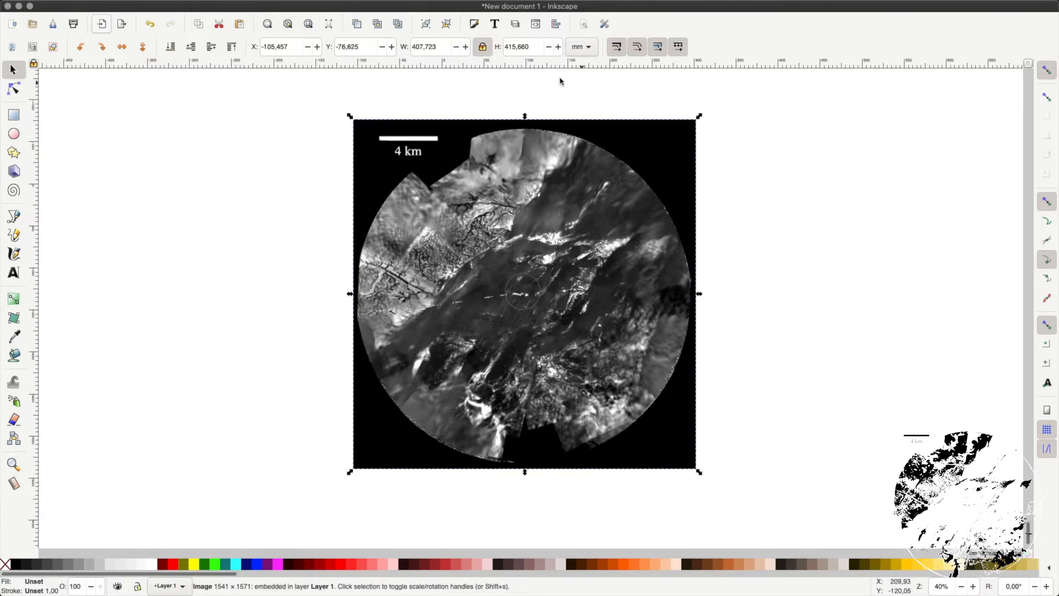
pyautogui.click(480, 47)
pyautogui.click(480, 47)
pyautogui.moveTo(698, 117); pyautogui.dragTo(624, 251)
pyautogui.moveTo(488, 331); pyautogui.dragTo(567, 278)
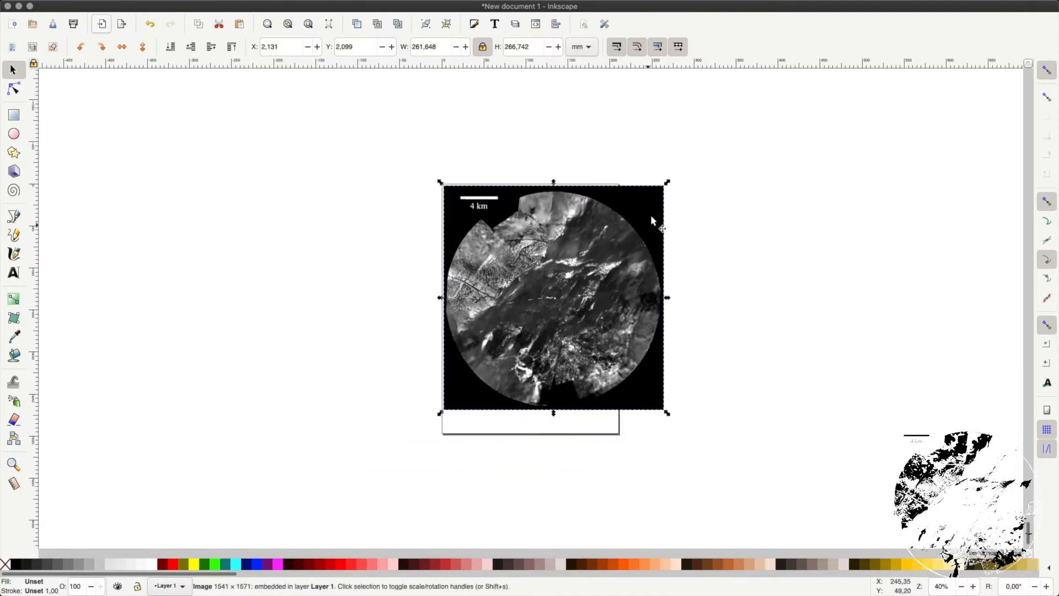
pyautogui.moveTo(662, 193); pyautogui.dragTo(621, 237)
pyautogui.moveTo(575, 270); pyautogui.dragTo(577, 264)
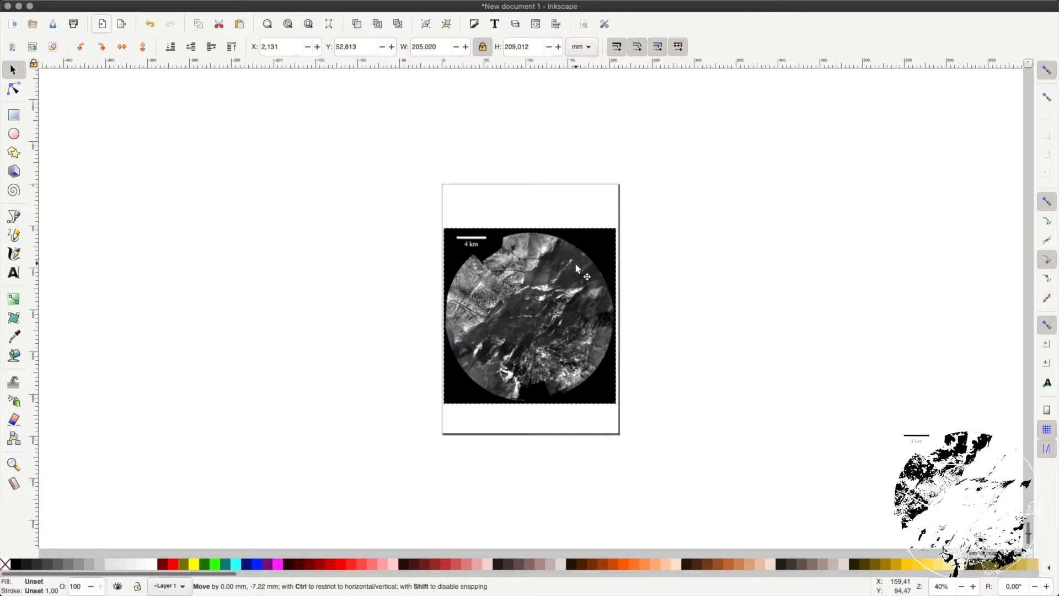
# Step: Start Trace Bitmap on the image and preview an inverted single scan using Brightness cutoff with threshold 0.450
pyautogui.moveTo(231, 4)
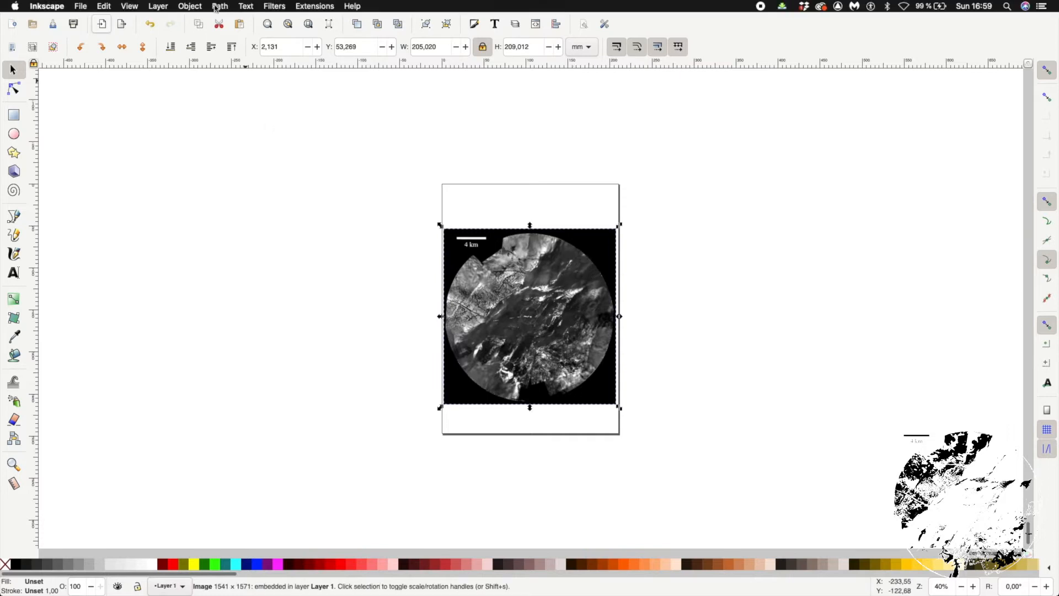
pyautogui.click(220, 7)
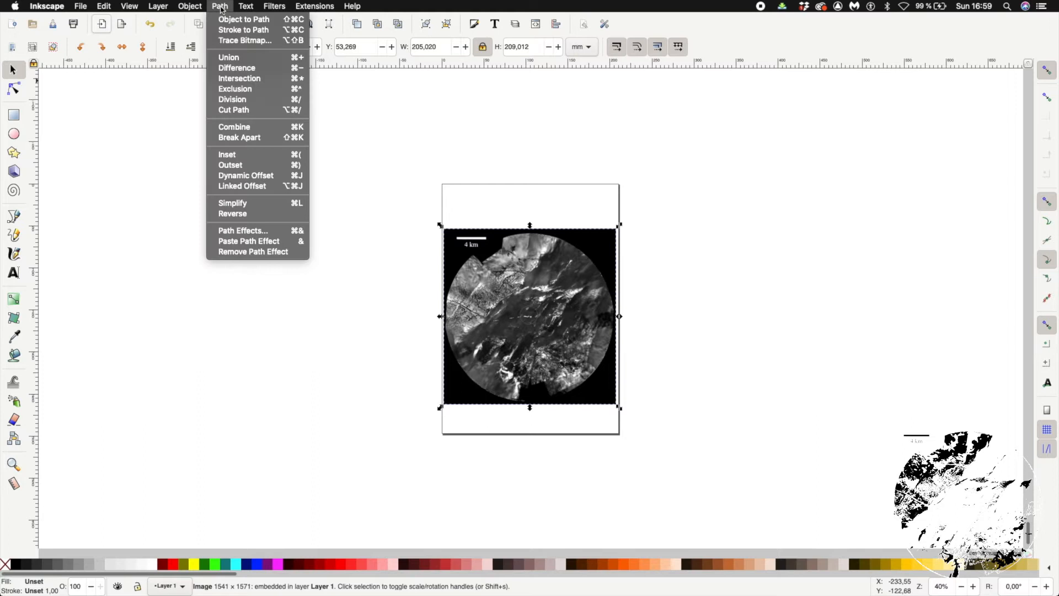
pyautogui.click(255, 41)
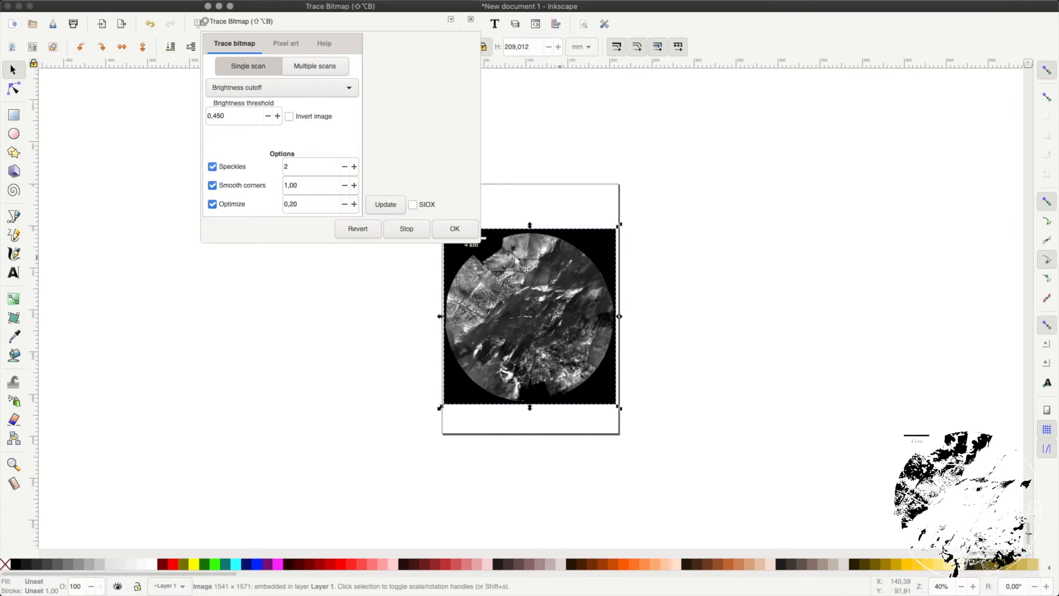
pyautogui.click(378, 205)
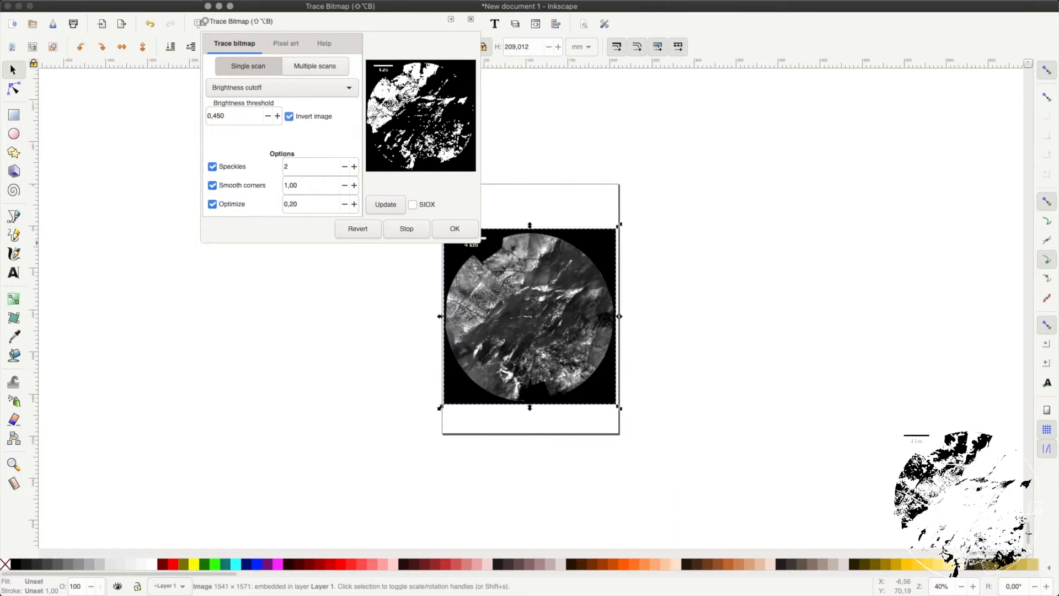
pyautogui.click(385, 208)
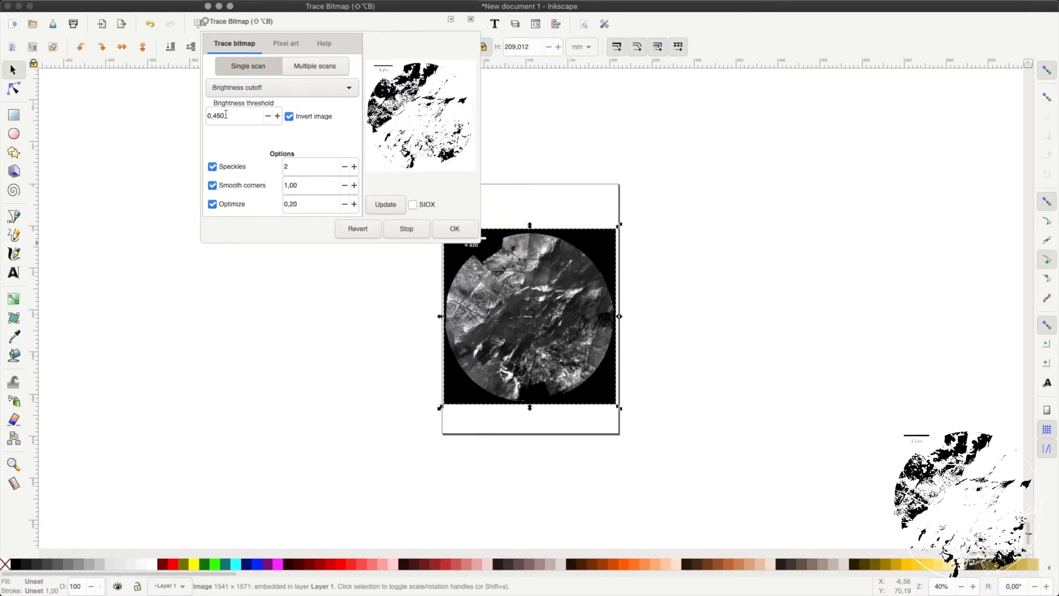
# Step: Raise the brightness threshold to 0.550 and update the trace preview
pyautogui.click(276, 116)
pyautogui.click(278, 118)
pyautogui.click(277, 117)
pyautogui.click(268, 116)
pyautogui.click(384, 210)
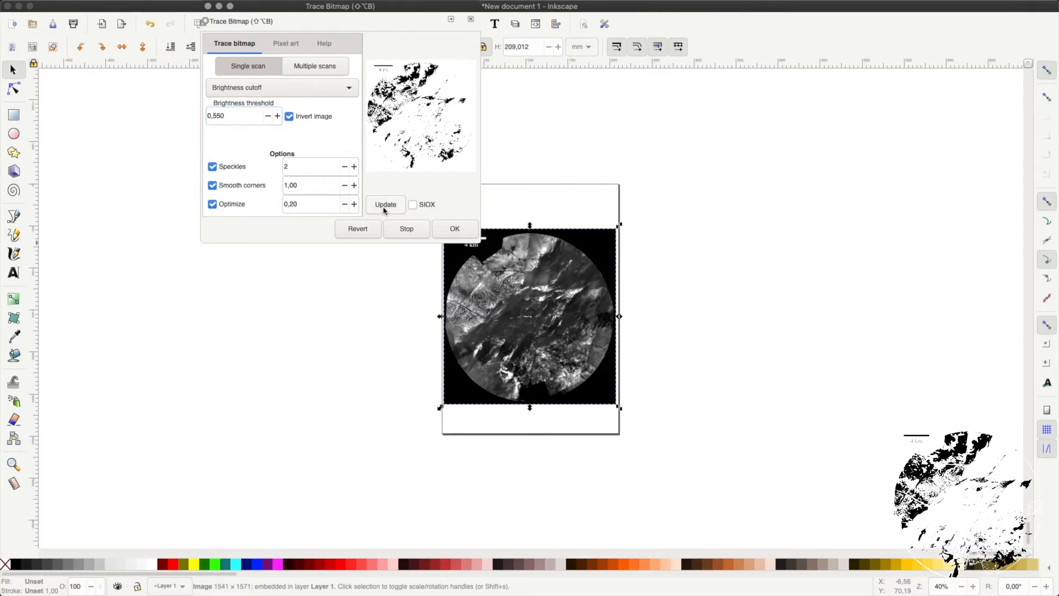
# Step: Trace the image with a brightness threshold of 0.400 and move the resulting vector shape off the page to its left
pyautogui.click(267, 117)
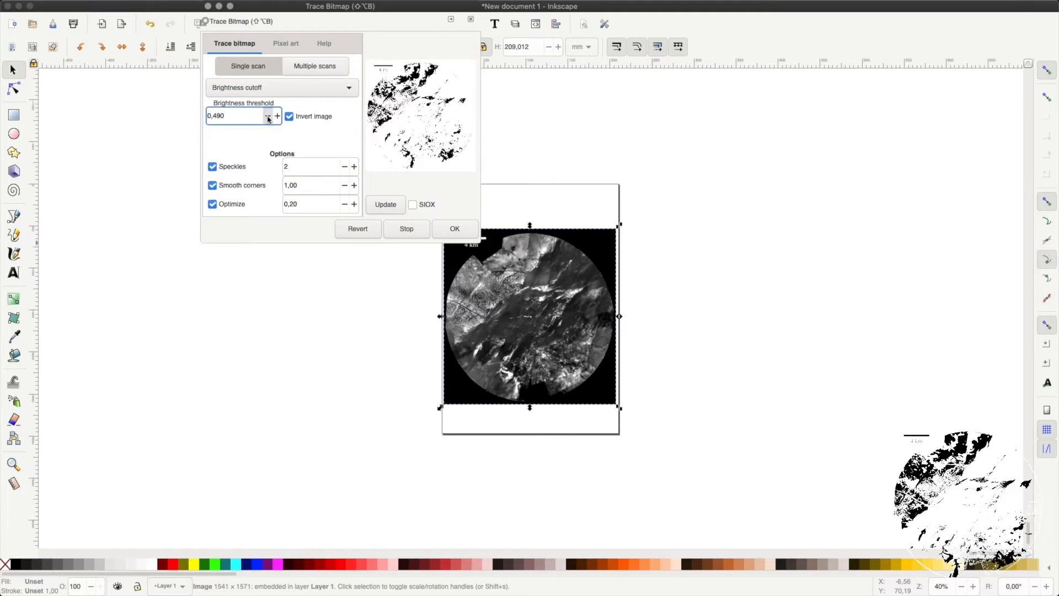
pyautogui.click(268, 117)
pyautogui.click(385, 205)
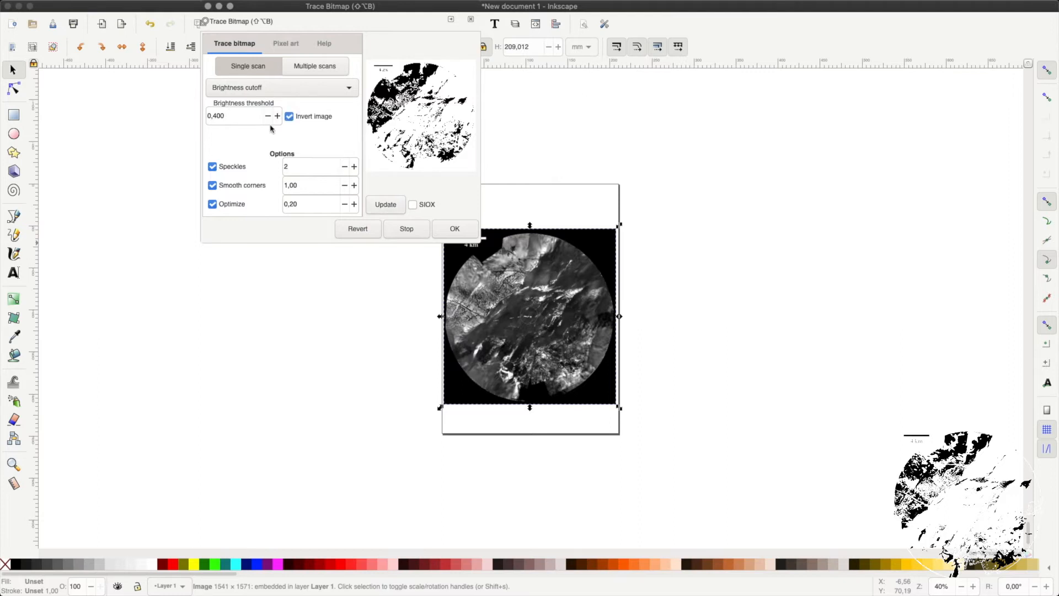
pyautogui.click(453, 231)
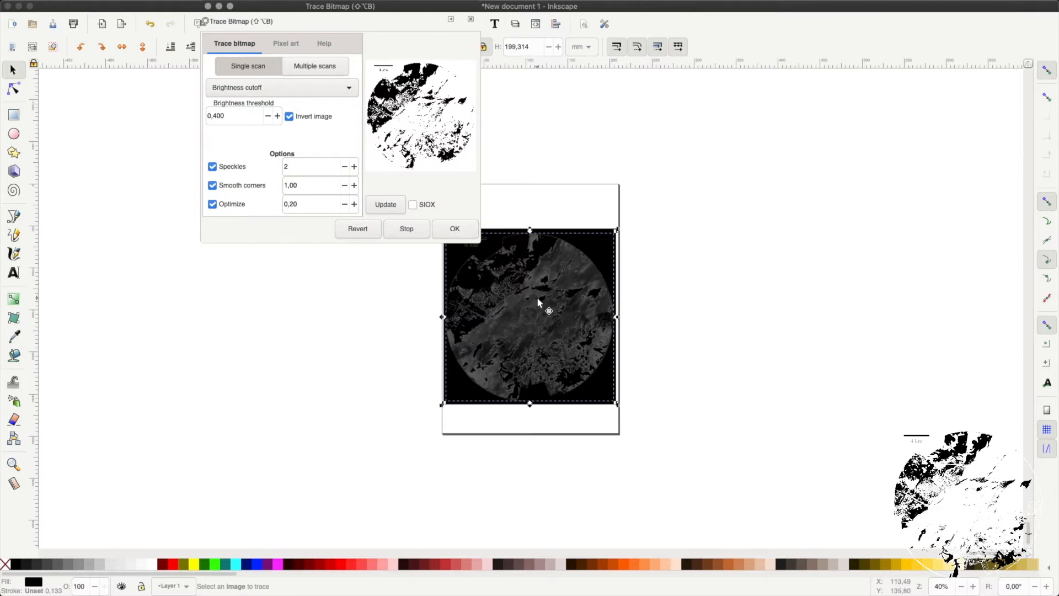
pyautogui.moveTo(530, 251)
pyautogui.mouseDown()
pyautogui.moveTo(331, 359)
pyautogui.moveTo(431, 294)
pyautogui.moveTo(284, 347)
pyautogui.moveTo(246, 343)
pyautogui.mouseUp()
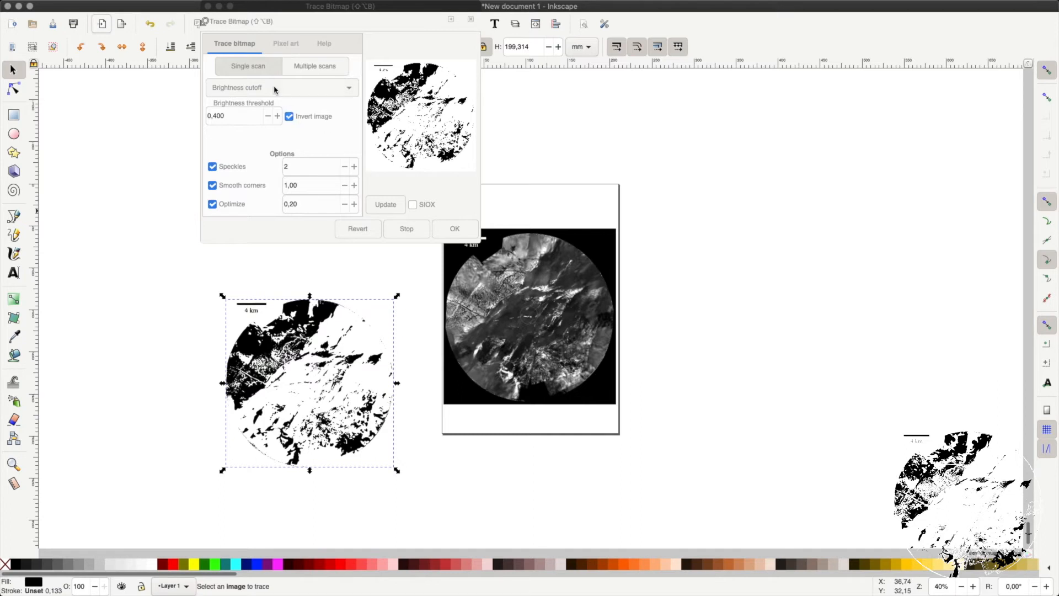
# Step: Switch the trace to Edge detection with threshold 0.500 and no inversion, and preview it on the original bitmap
pyautogui.click(232, 90)
pyautogui.click(232, 90)
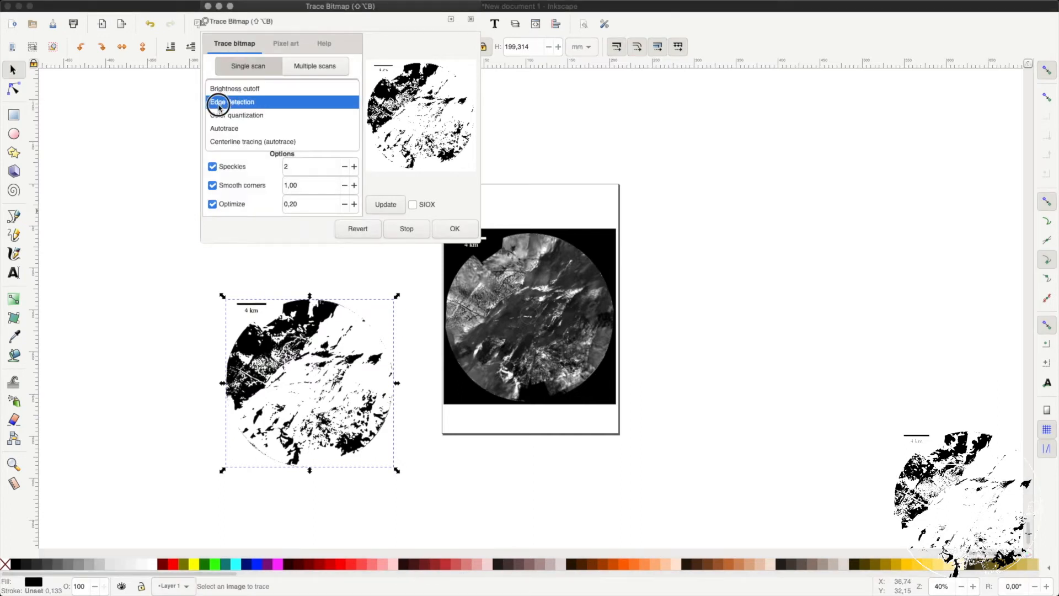
pyautogui.click(234, 103)
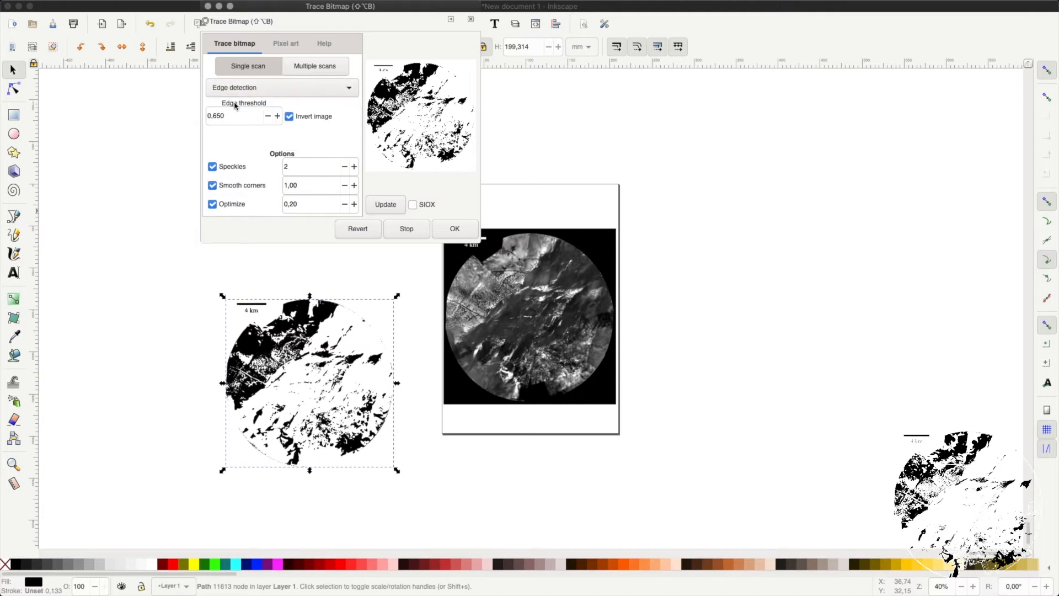
pyautogui.click(267, 117)
pyautogui.click(289, 116)
pyautogui.click(384, 209)
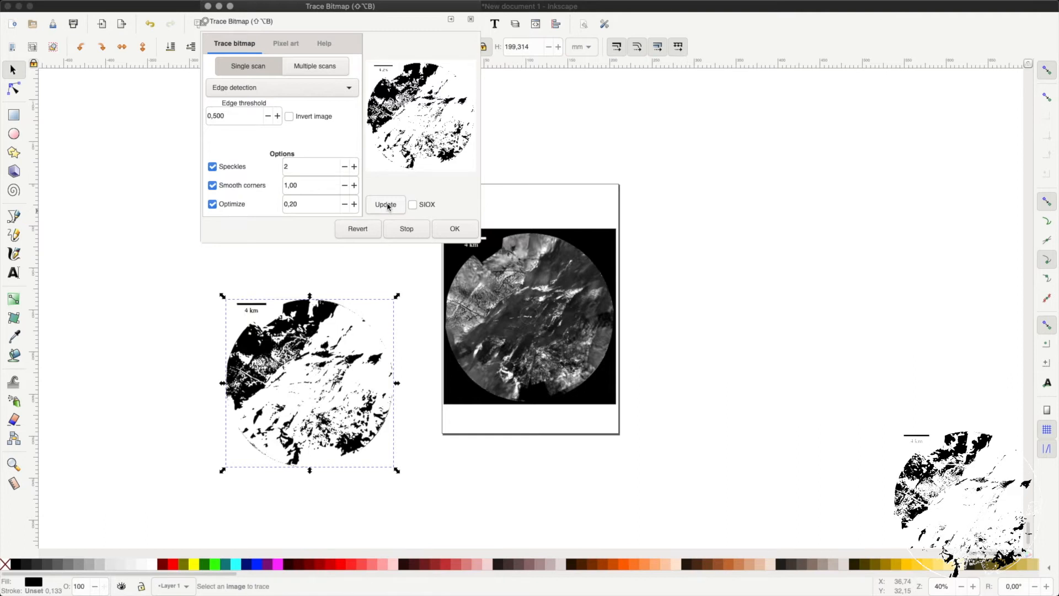
pyautogui.click(496, 286)
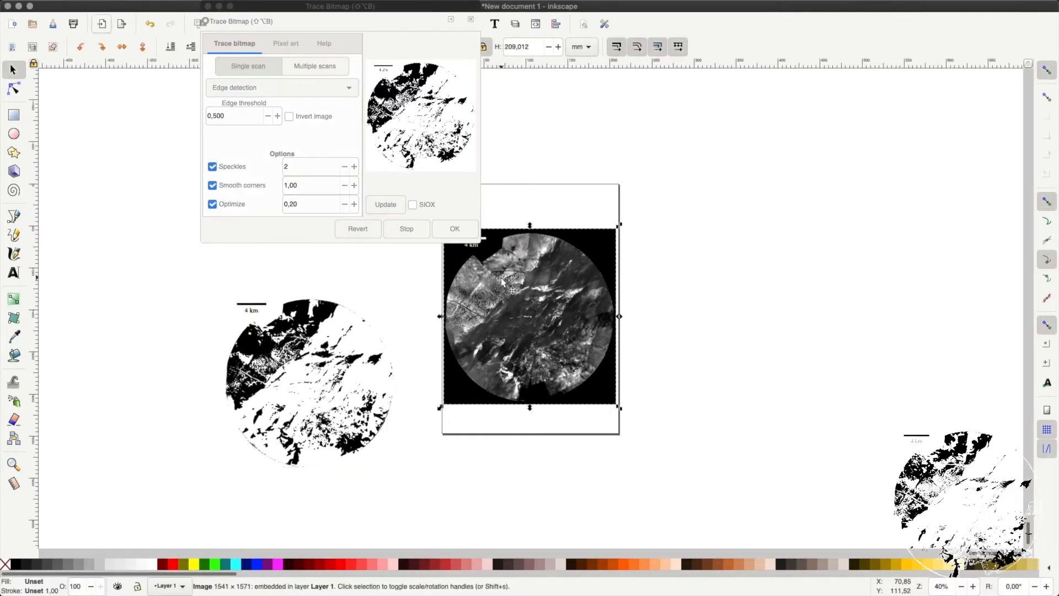
pyautogui.click(381, 206)
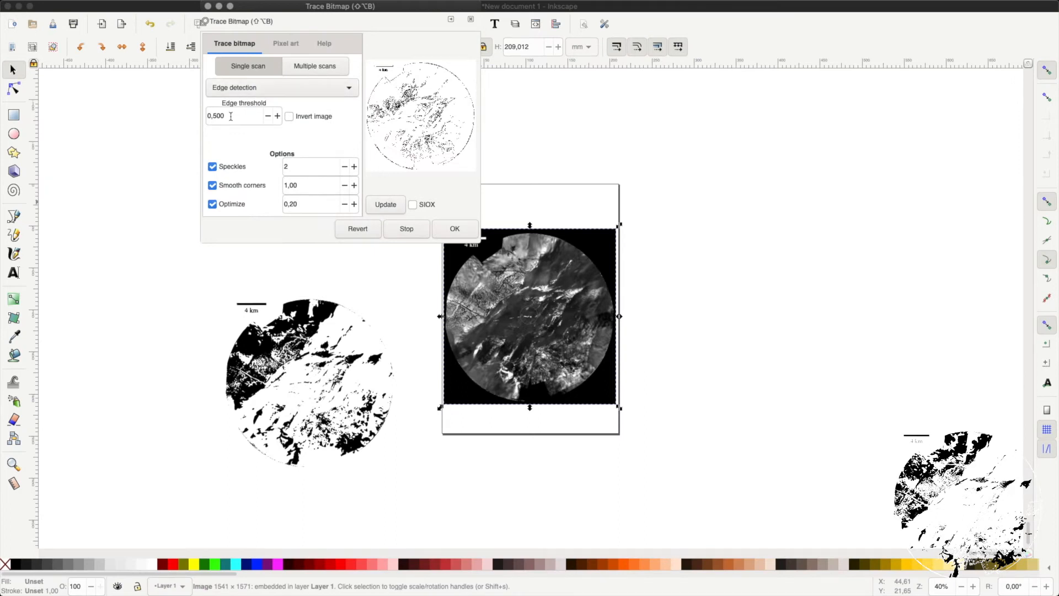
# Step: Preview the edge detection trace at threshold 0.600 and at threshold 0.400
pyautogui.click(278, 116)
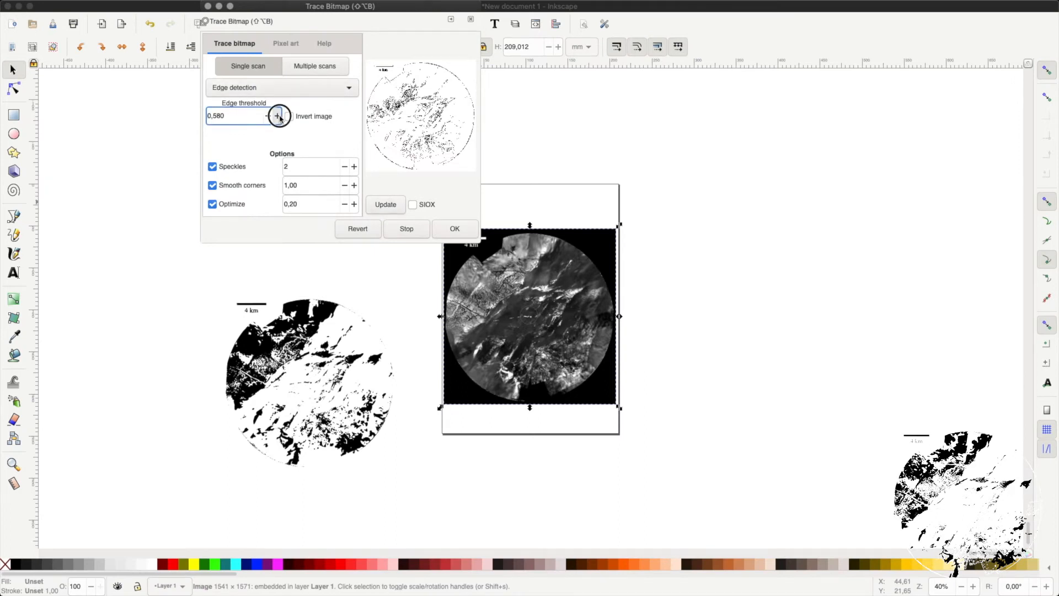
pyautogui.click(379, 203)
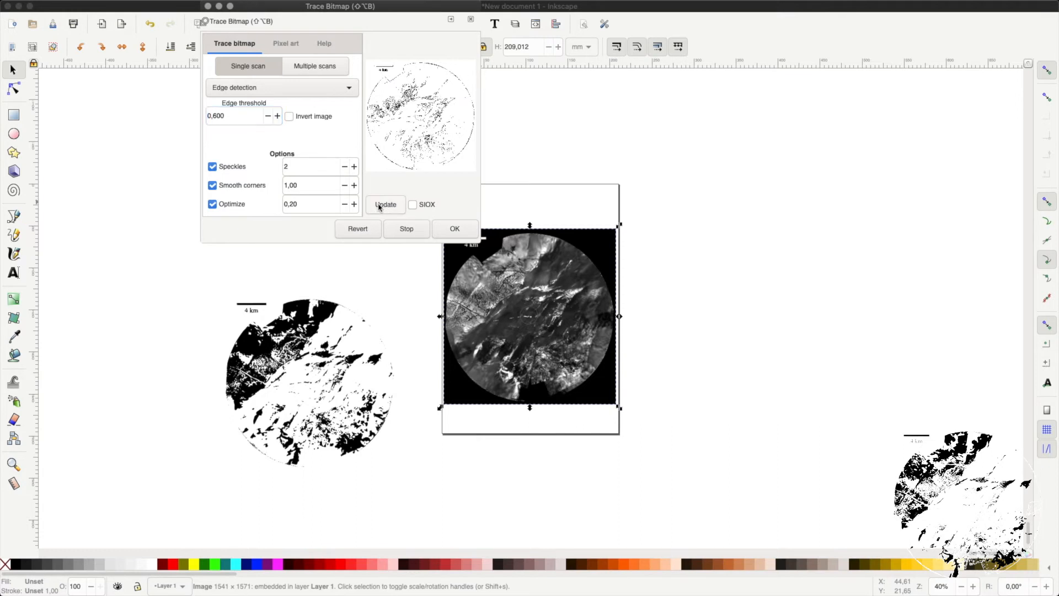
pyautogui.moveTo(226, 117); pyautogui.dragTo(214, 116)
pyautogui.write('4')
pyautogui.click(381, 204)
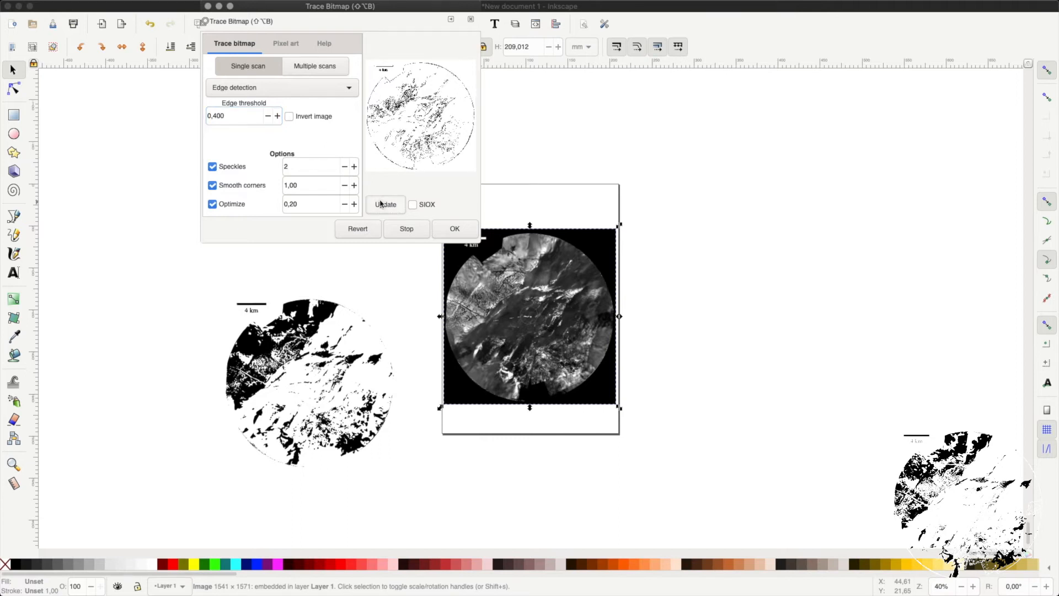
# Step: Lower the edge detection threshold to 0.100 and 0.010, updating the trace preview for each value
pyautogui.moveTo(226, 117); pyautogui.dragTo(213, 116)
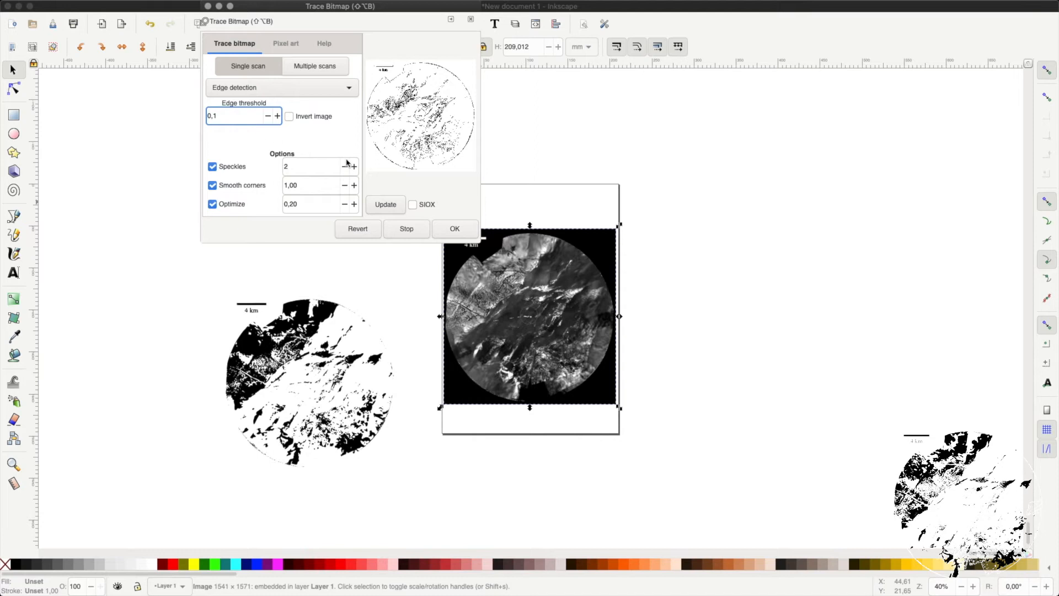
pyautogui.click(381, 205)
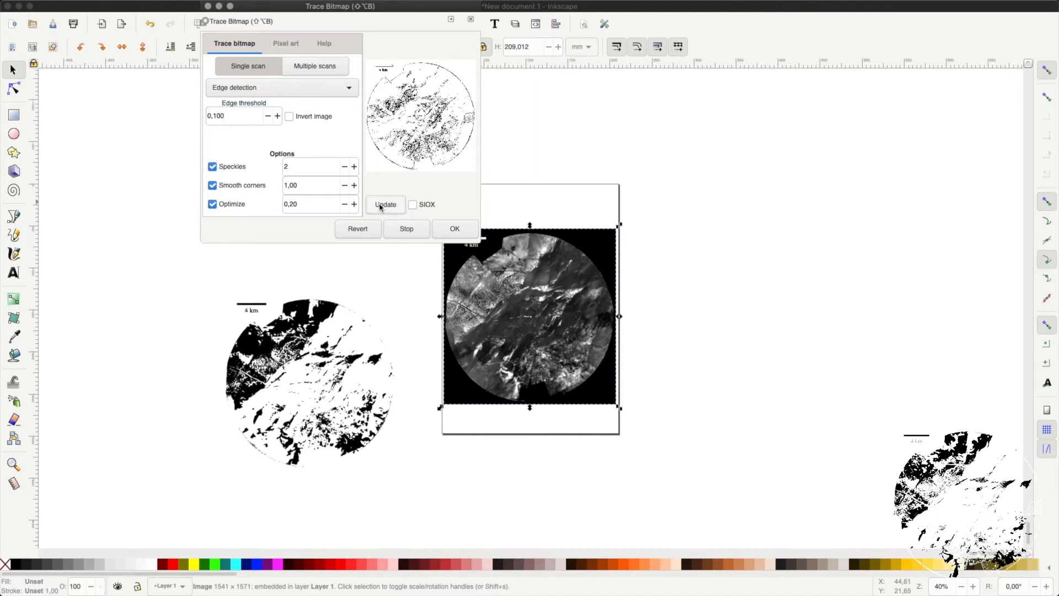
pyautogui.doubleClick(219, 115)
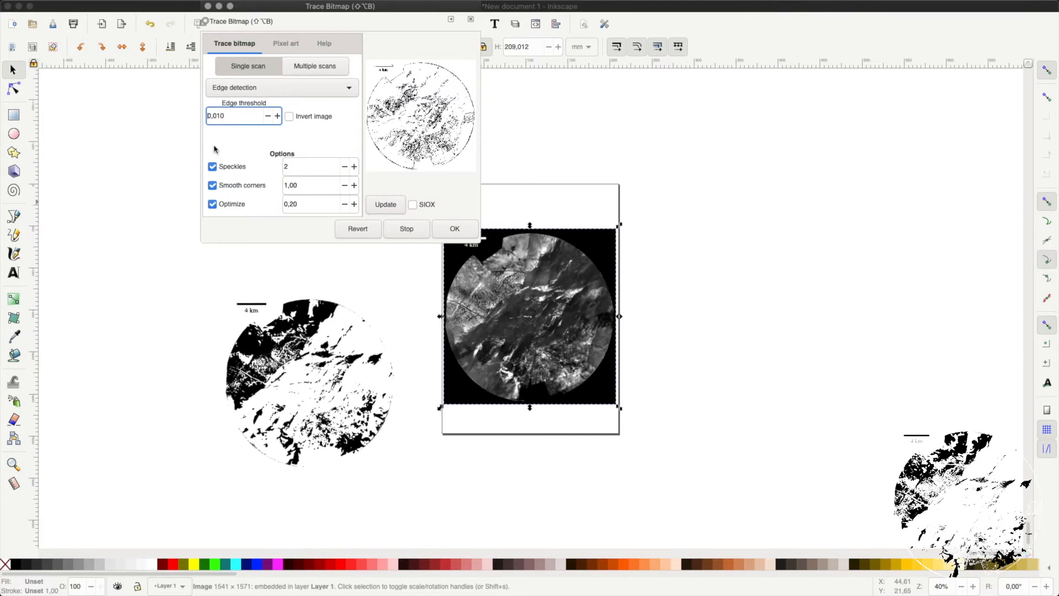
pyautogui.click(382, 204)
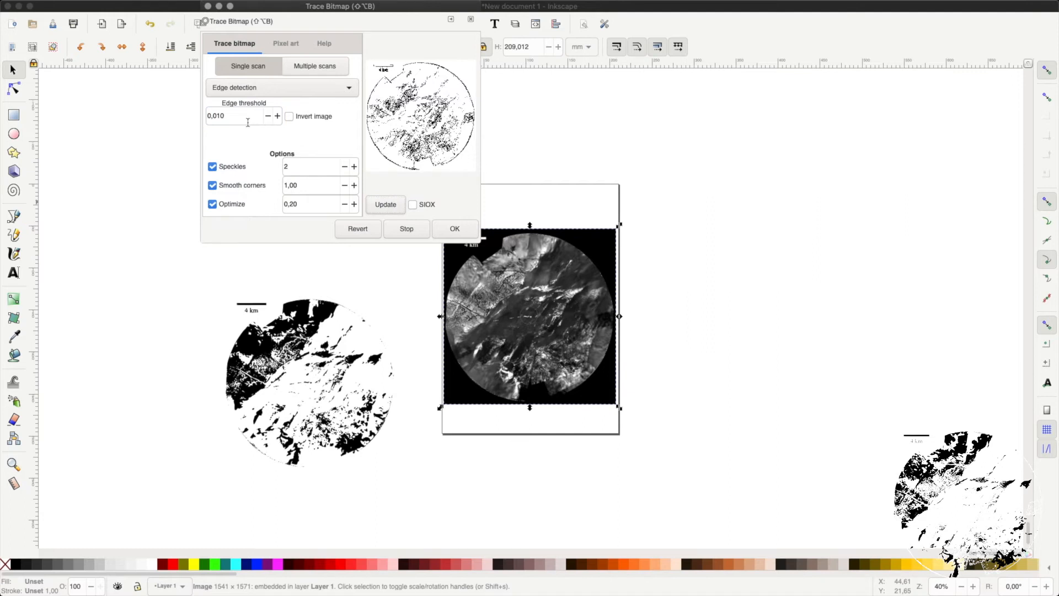
# Step: Set the edge threshold to 0.001 and preview the trace both without and with image inversion
pyautogui.moveTo(225, 116); pyautogui.dragTo(218, 116)
pyautogui.click(382, 204)
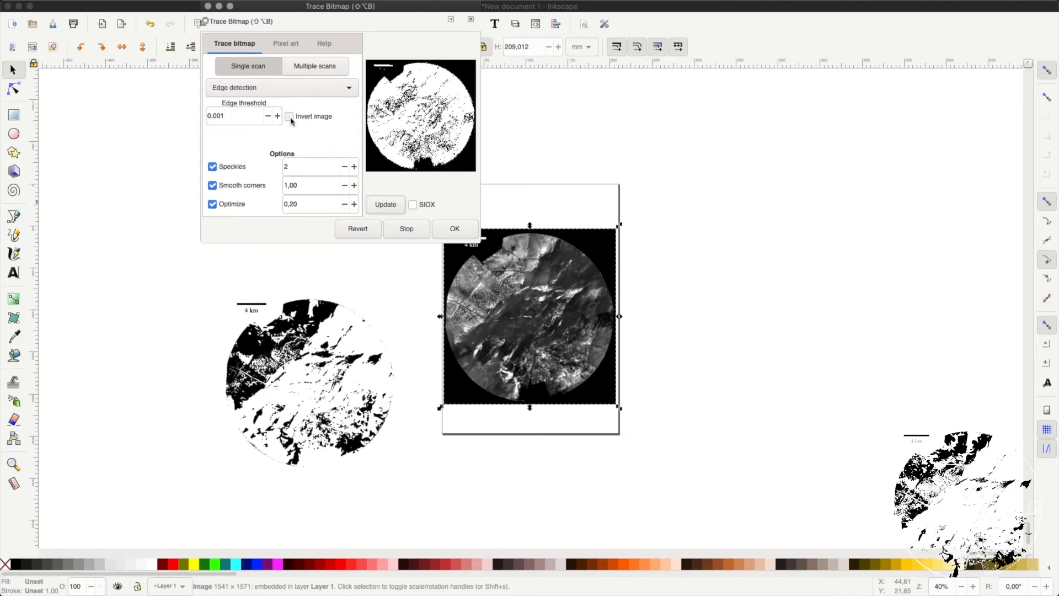
pyautogui.click(290, 117)
pyautogui.click(386, 205)
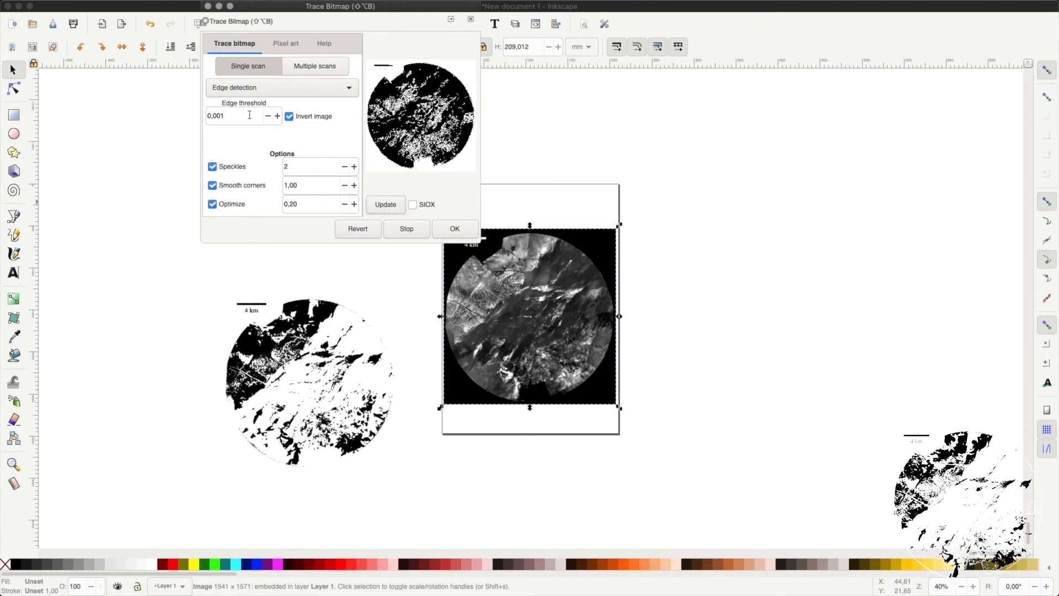
# Step: Set the edge threshold to 0.010, turn off image inversion and update the trace preview
pyautogui.tripleClick(225, 115)
pyautogui.write('0,010')
pyautogui.click(289, 116)
pyautogui.click(386, 204)
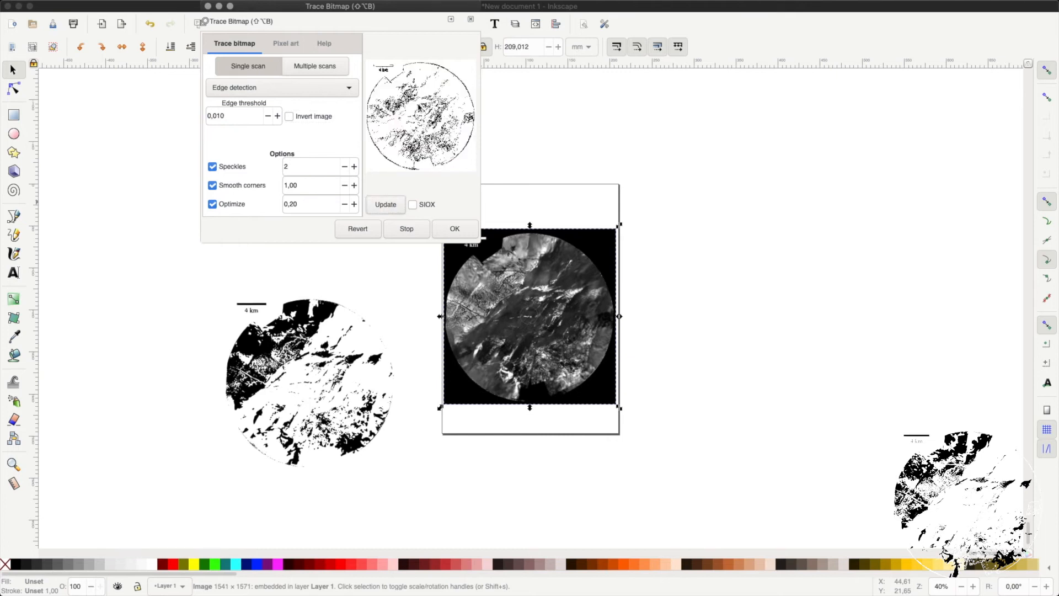
# Step: Trace the image with edge threshold 0.200, smooth corners 0.20 and optimize 0.75, and fill the resulting path white
pyautogui.click(453, 229)
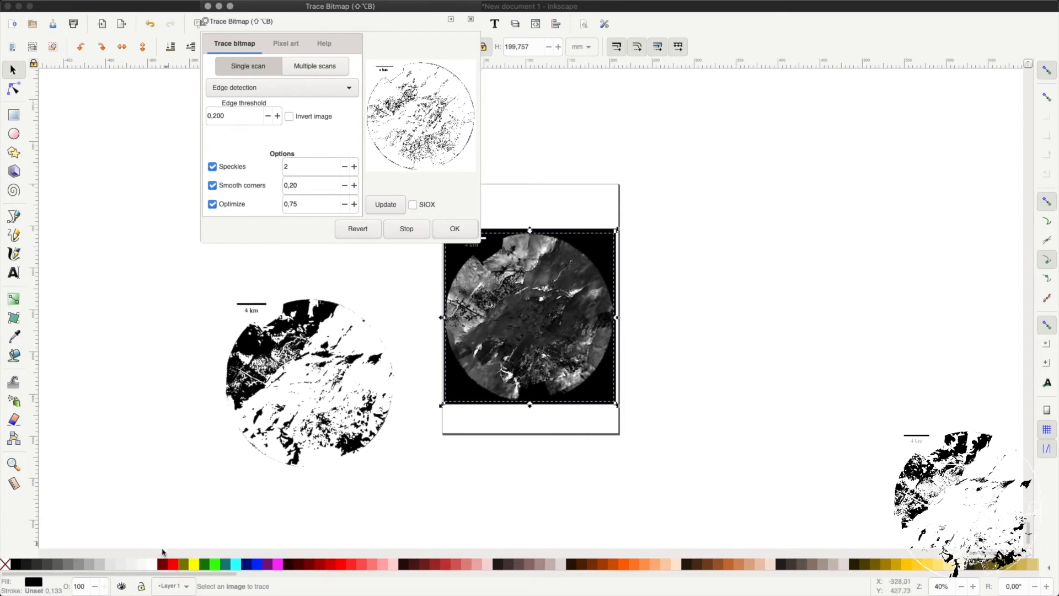
pyautogui.click(154, 568)
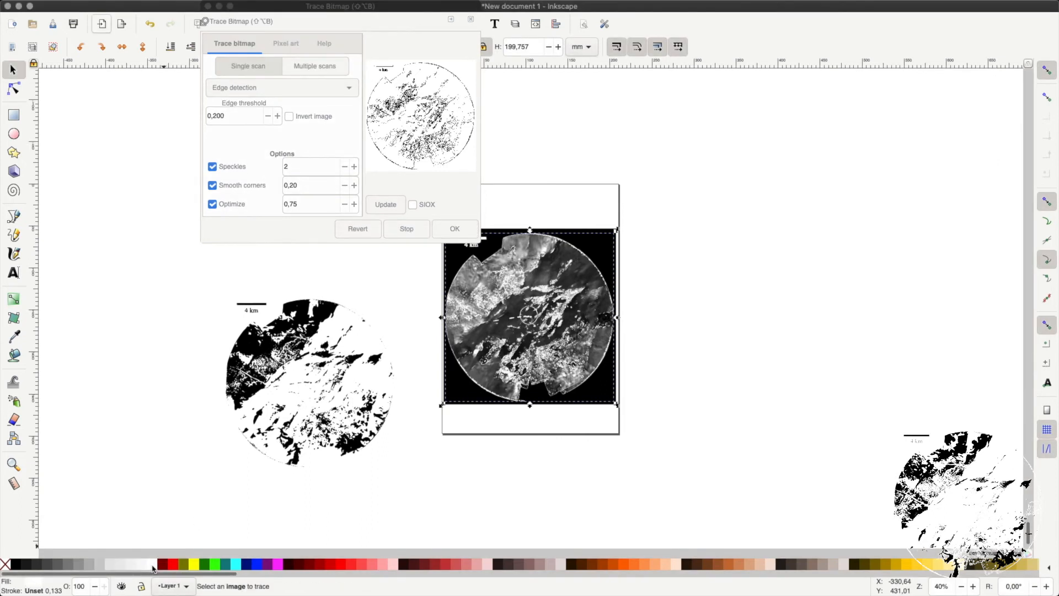
# Step: Delete the original bitmap and move the black brightness trace from beside the page onto it
pyautogui.moveTo(596, 251); pyautogui.dragTo(697, 249)
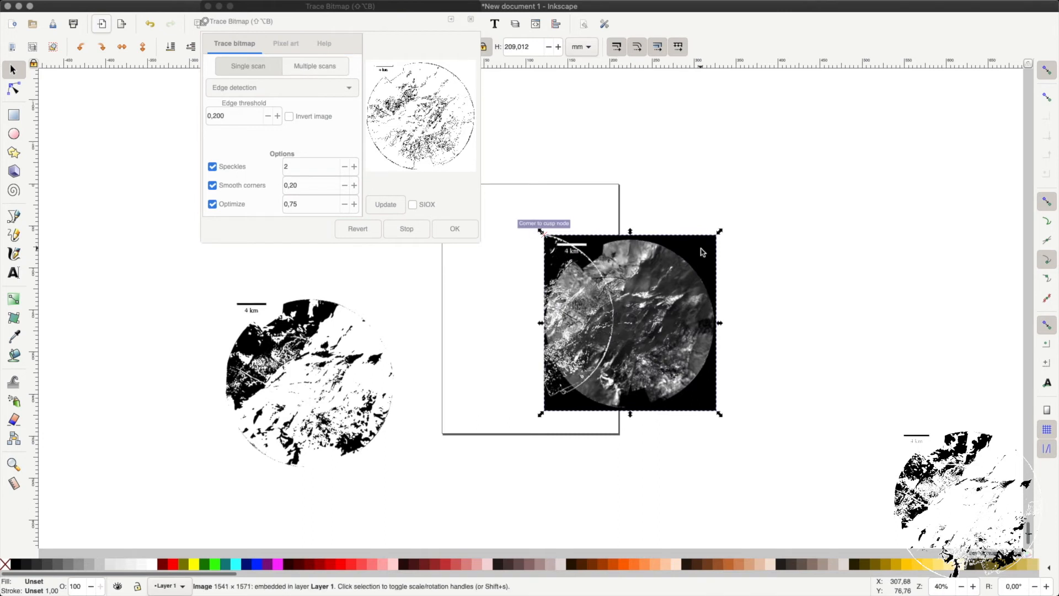
pyautogui.press('Delete')
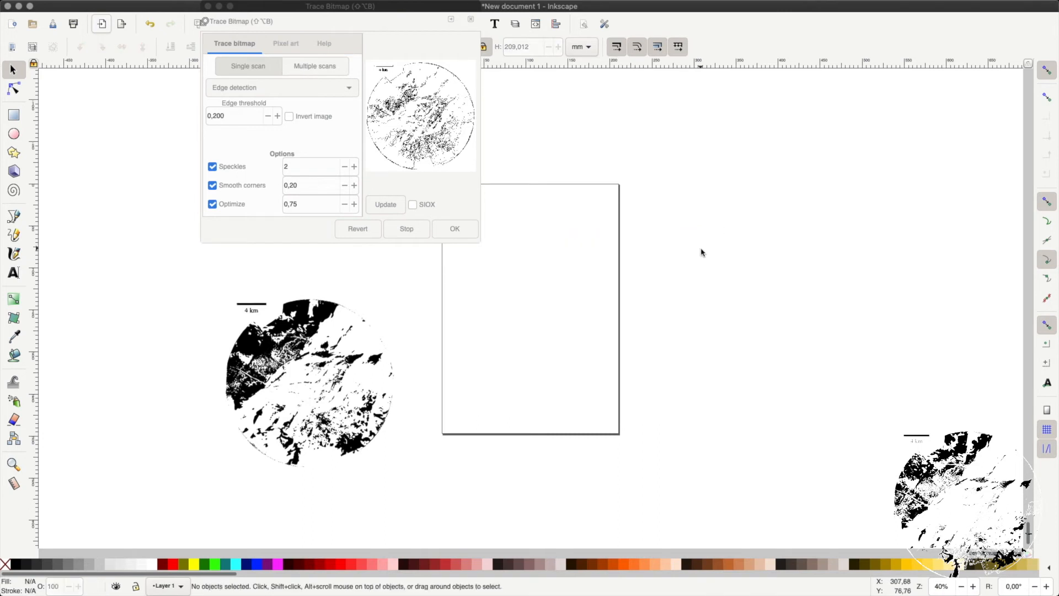
pyautogui.moveTo(304, 318)
pyautogui.mouseDown()
pyautogui.moveTo(499, 294)
pyautogui.moveTo(517, 258)
pyautogui.mouseUp()
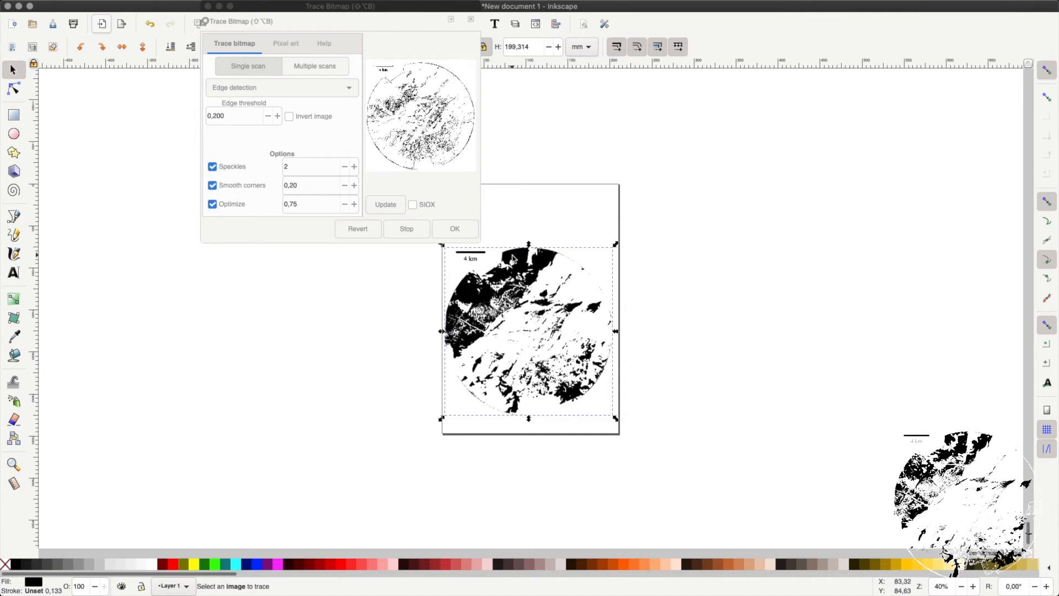
# Step: Move the black brightness trace to Layer 1 using Move to Layer
pyautogui.rightClick(513, 257)
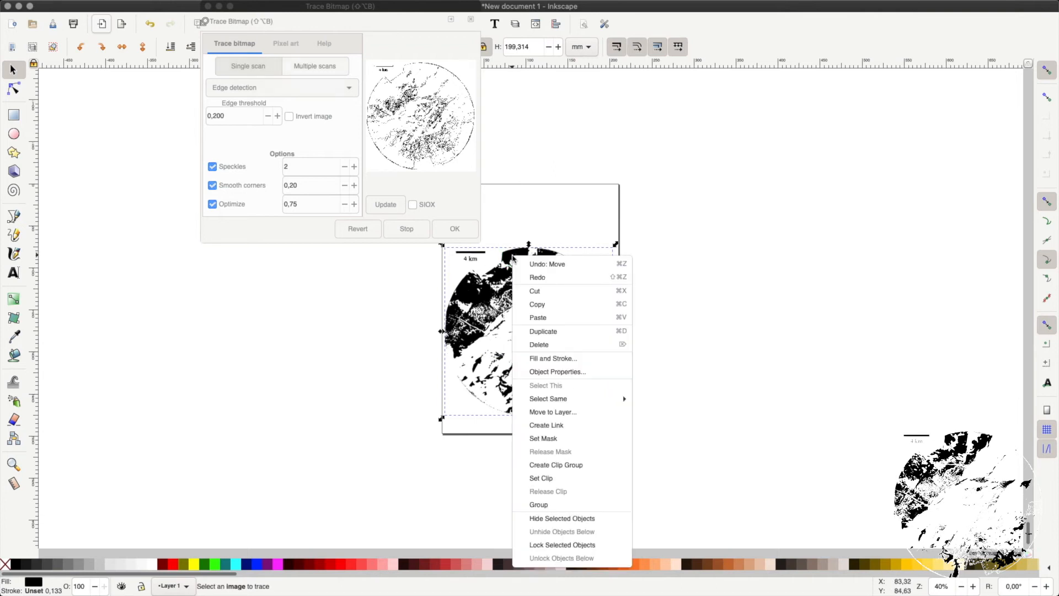
pyautogui.click(538, 412)
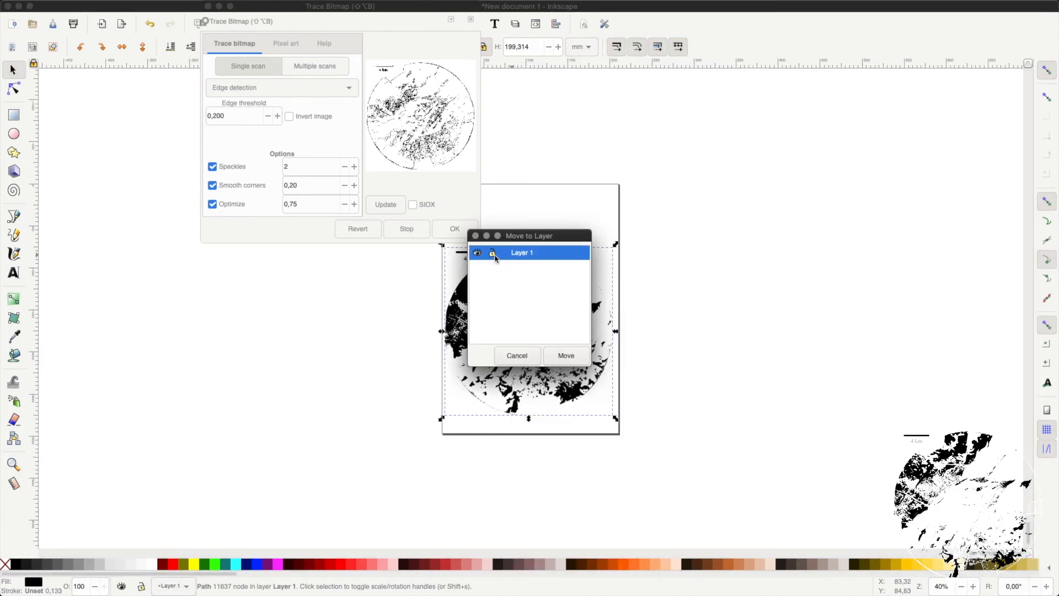
pyautogui.click(566, 356)
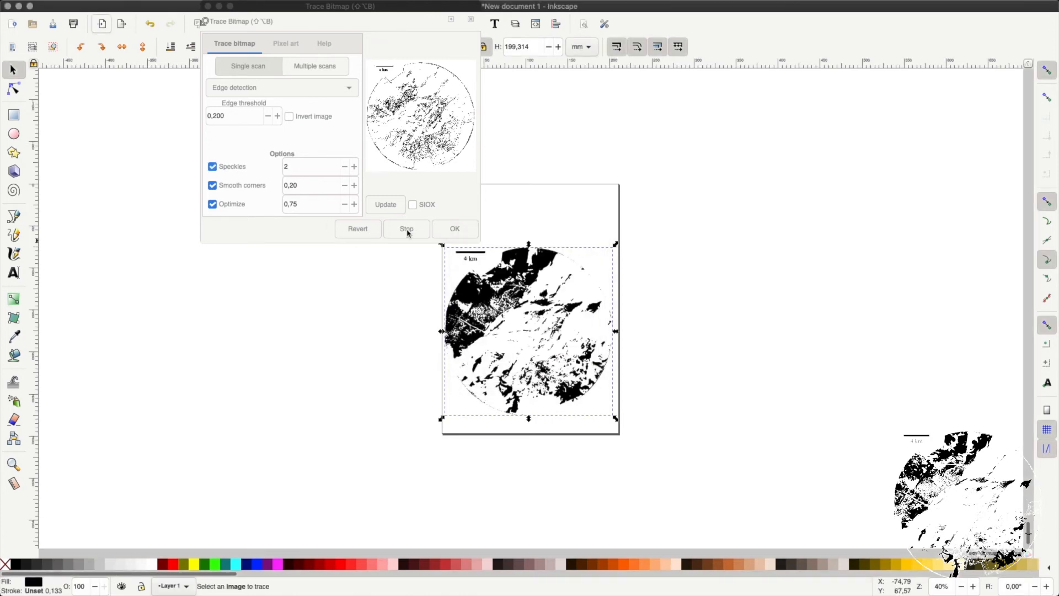
# Step: Deselect the trace, revert the Trace Bitmap settings to their defaults and close the dialog
pyautogui.click(333, 286)
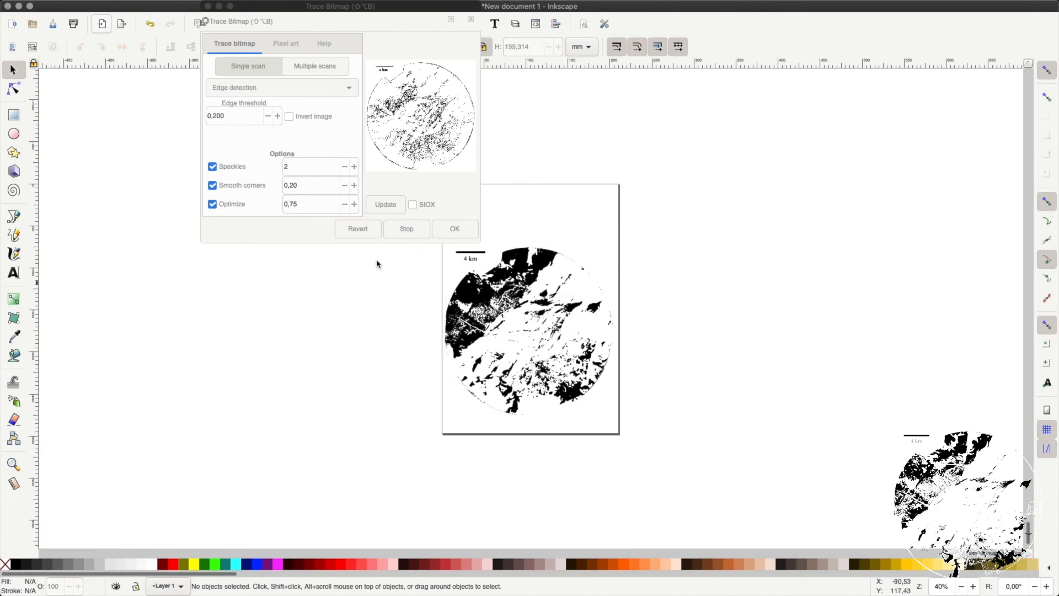
pyautogui.click(406, 234)
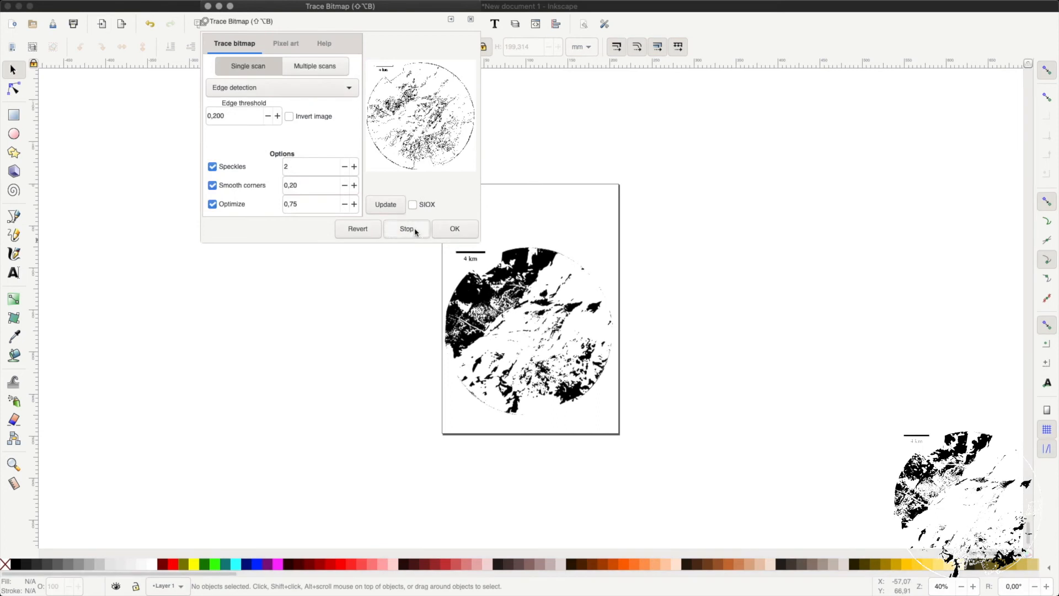
pyautogui.click(455, 229)
pyautogui.click(356, 232)
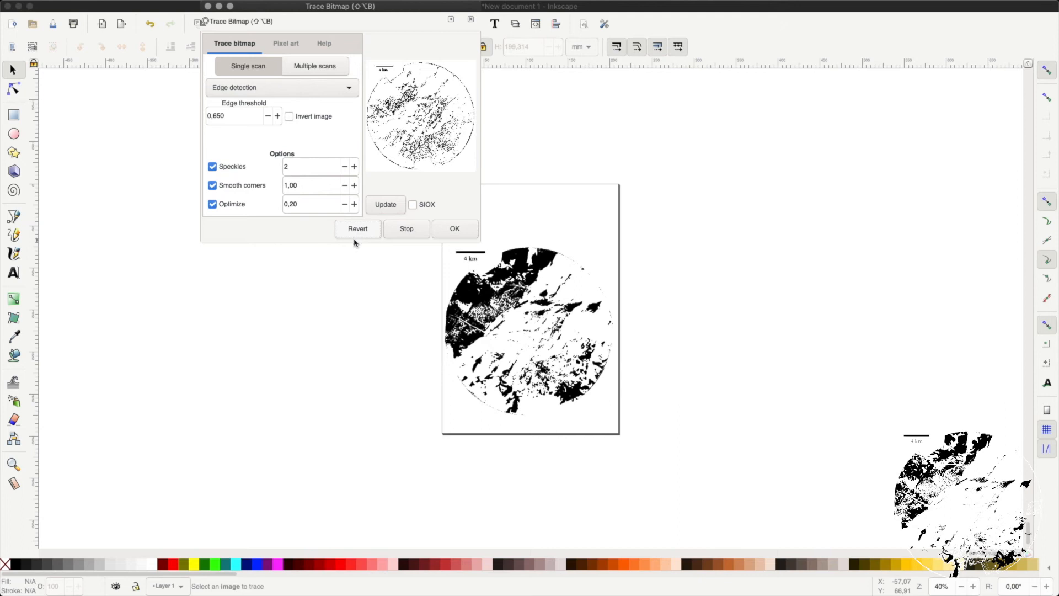
pyautogui.click(208, 6)
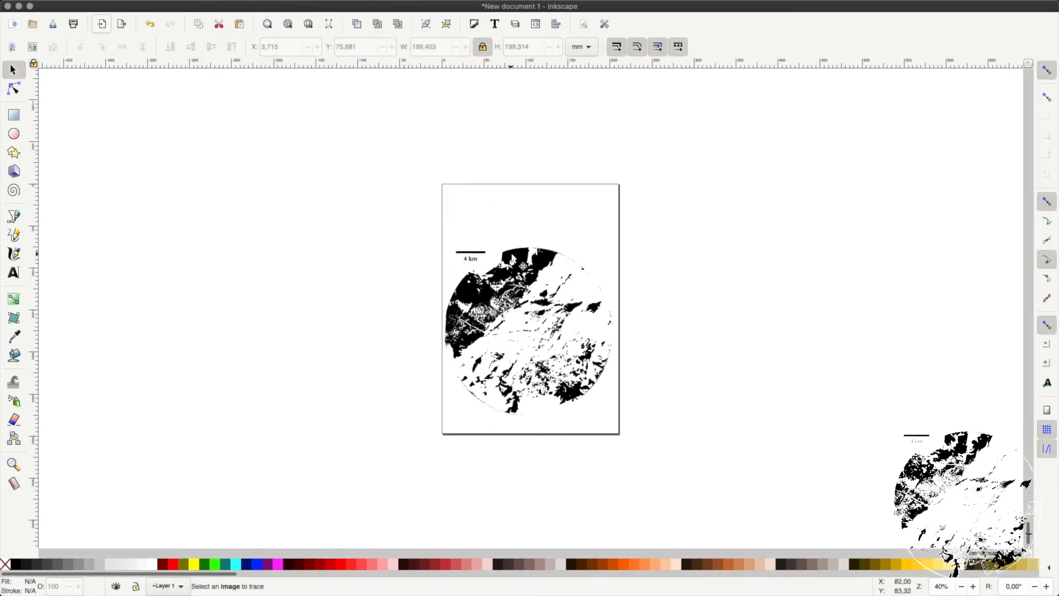
pyautogui.click(520, 265)
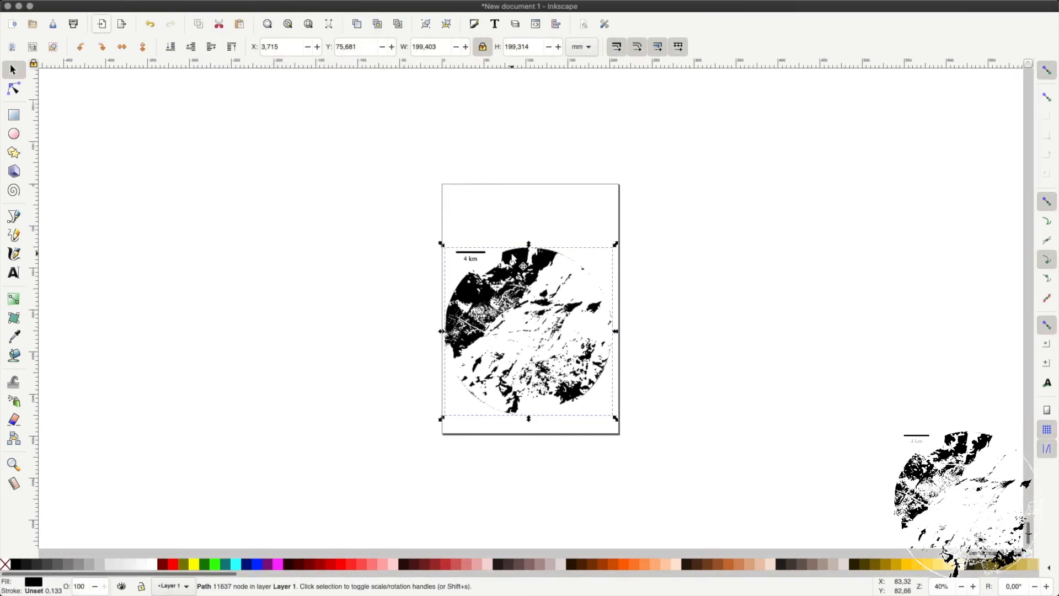
pyautogui.click(357, 28)
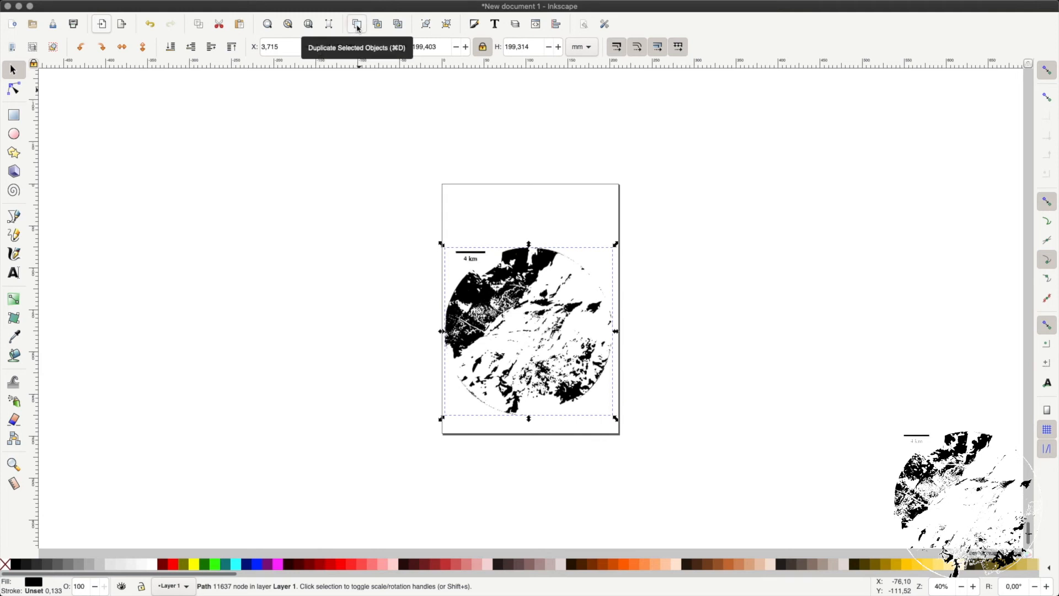
pyautogui.click(387, 136)
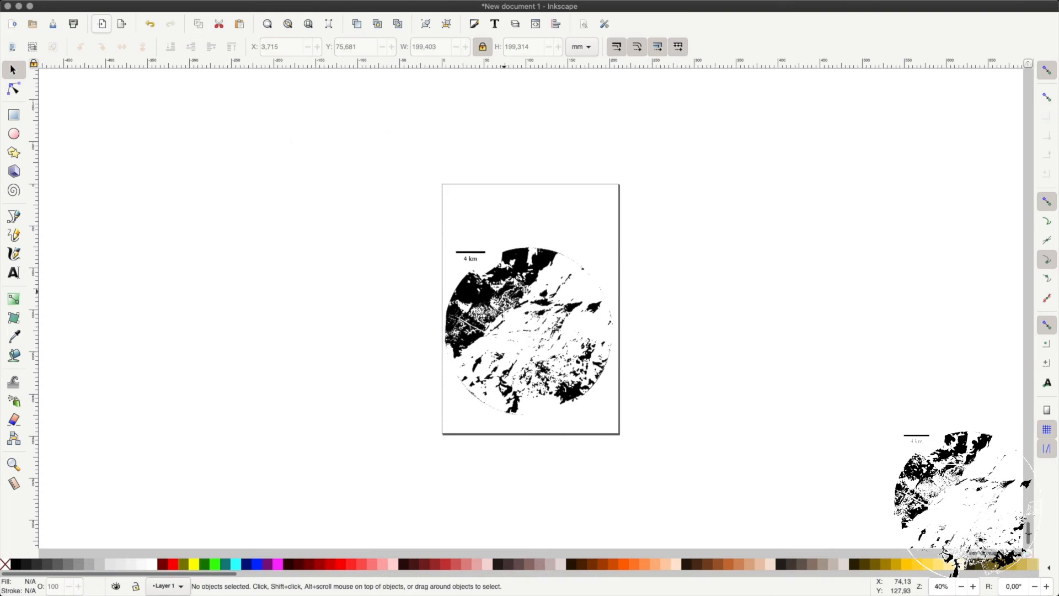
# Step: Move the black brightness trace partly off the page's left edge and overlay the white edge trace on it
pyautogui.moveTo(514, 253); pyautogui.dragTo(397, 303)
pyautogui.click(529, 252)
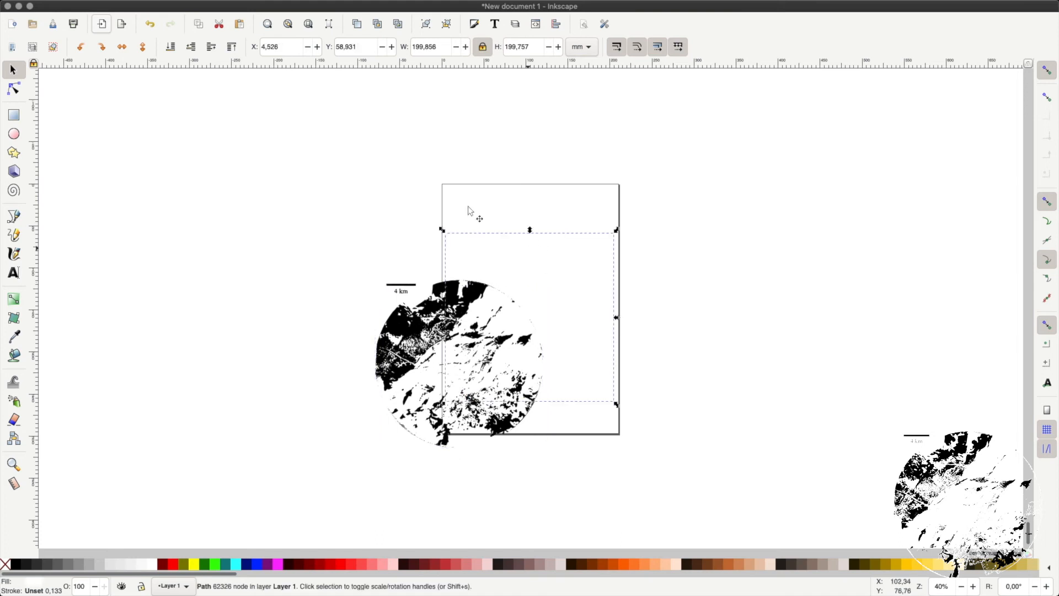
pyautogui.moveTo(533, 262); pyautogui.dragTo(462, 312)
pyautogui.click(529, 244)
pyautogui.press('Escape')
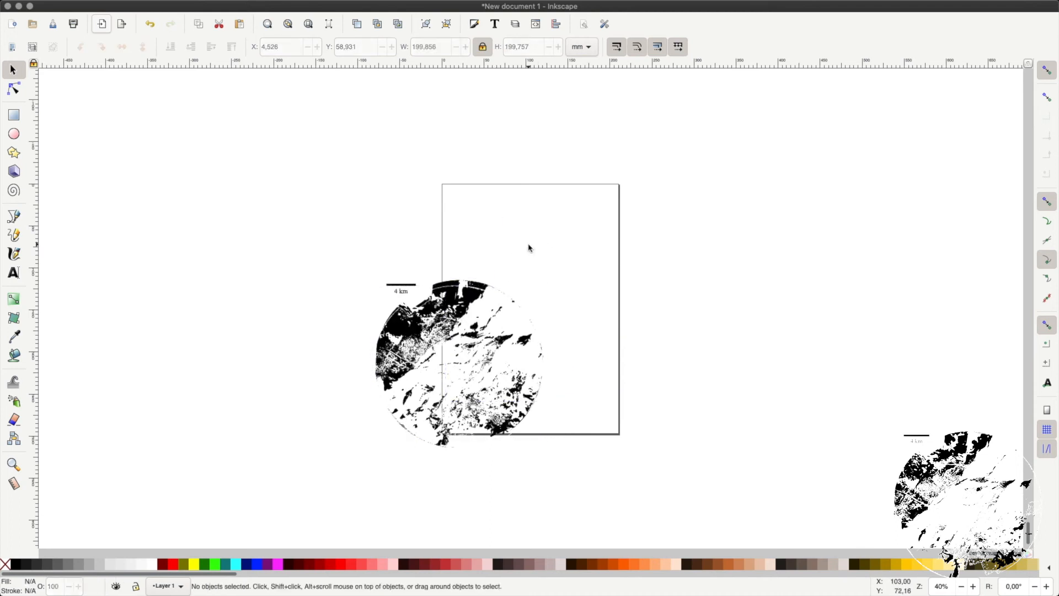
# Step: Move the black brightness trace back onto the page and overlay the white edge trace on it
pyautogui.moveTo(458, 304); pyautogui.dragTo(415, 324)
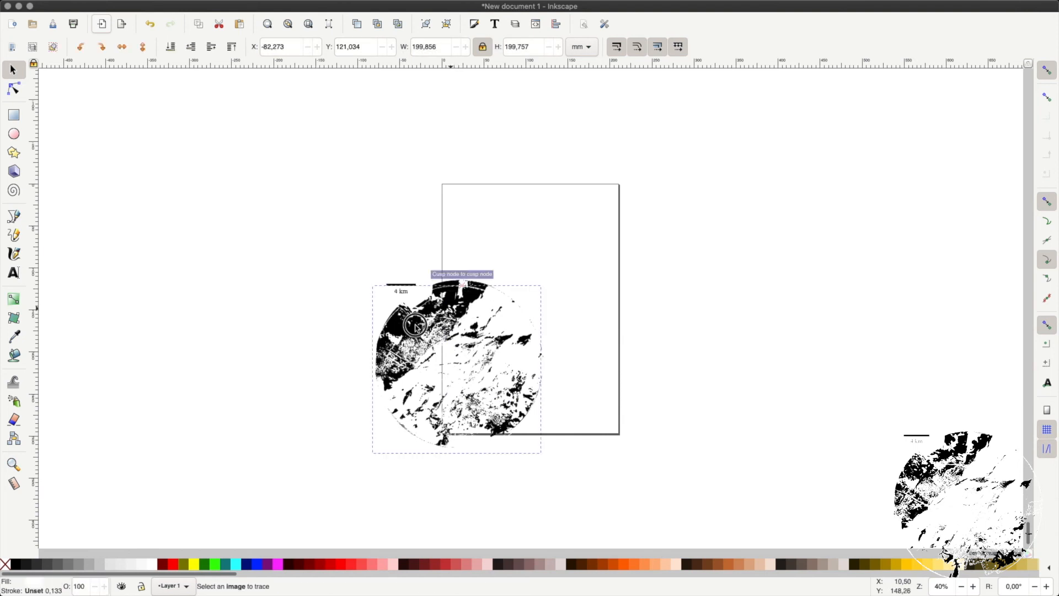
pyautogui.moveTo(453, 292)
pyautogui.mouseDown()
pyautogui.moveTo(489, 251)
pyautogui.moveTo(551, 222)
pyautogui.moveTo(527, 232)
pyautogui.mouseUp()
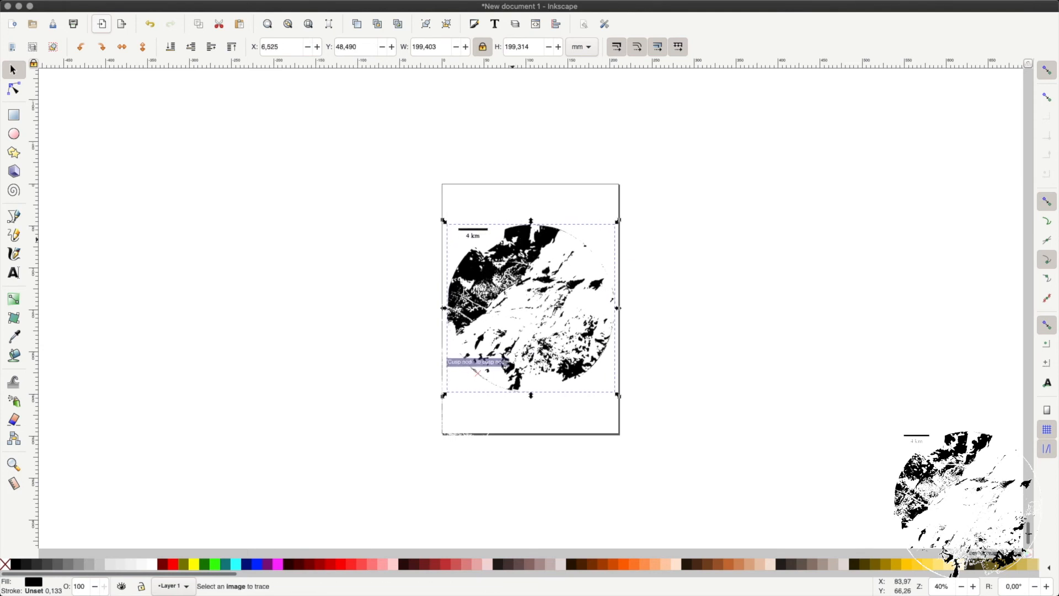
pyautogui.click(369, 358)
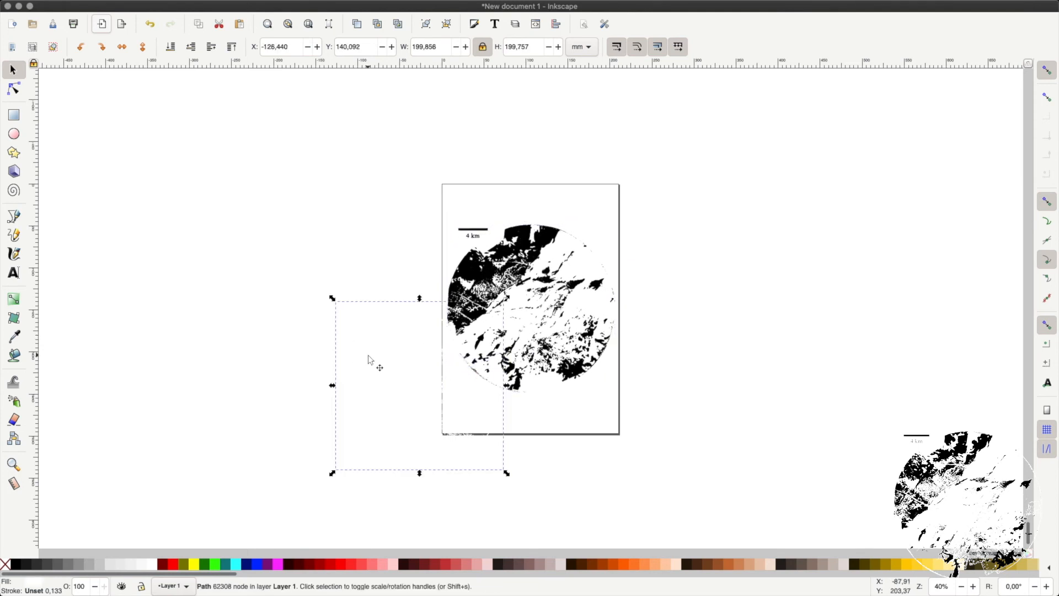
pyautogui.moveTo(375, 360); pyautogui.dragTo(488, 272)
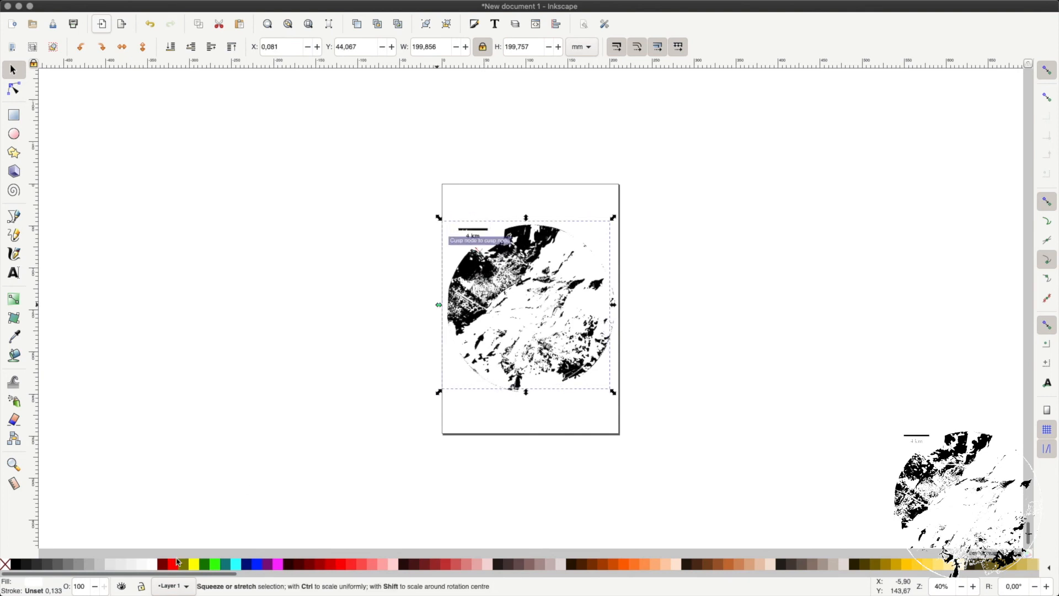
# Step: Fill the edge trace grey and align it over the black trace at X 6.283, Y 47.658 mm
pyautogui.click(70, 567)
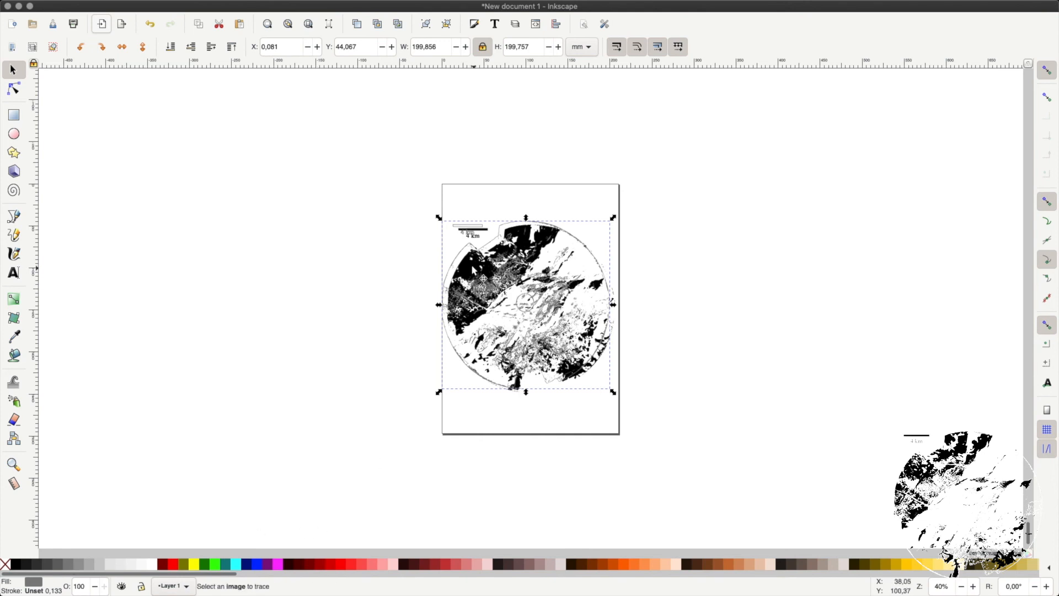
pyautogui.moveTo(502, 276); pyautogui.dragTo(507, 280)
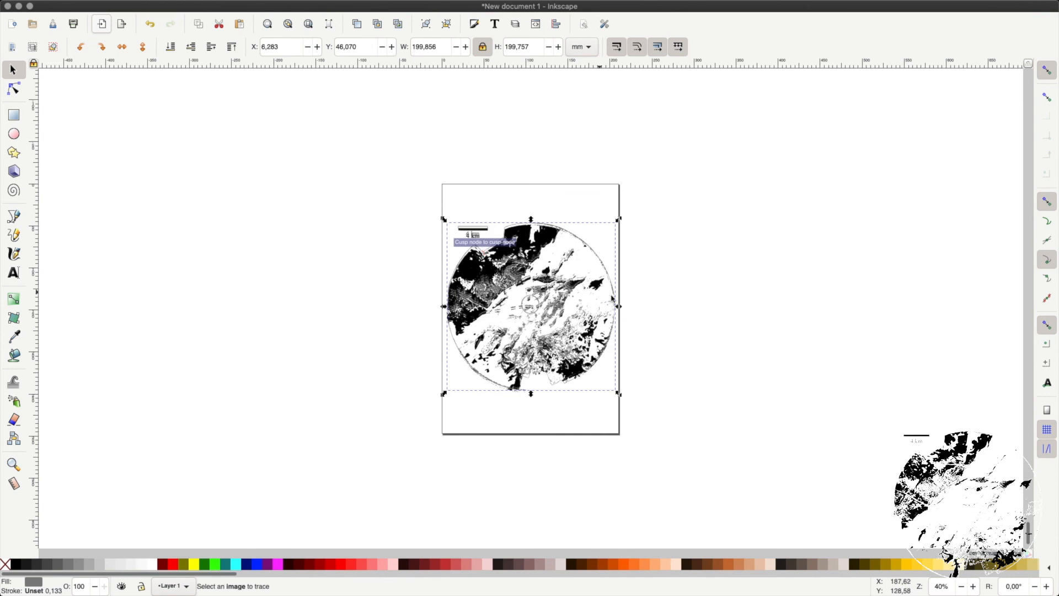
pyautogui.scroll(2, 649, 301)
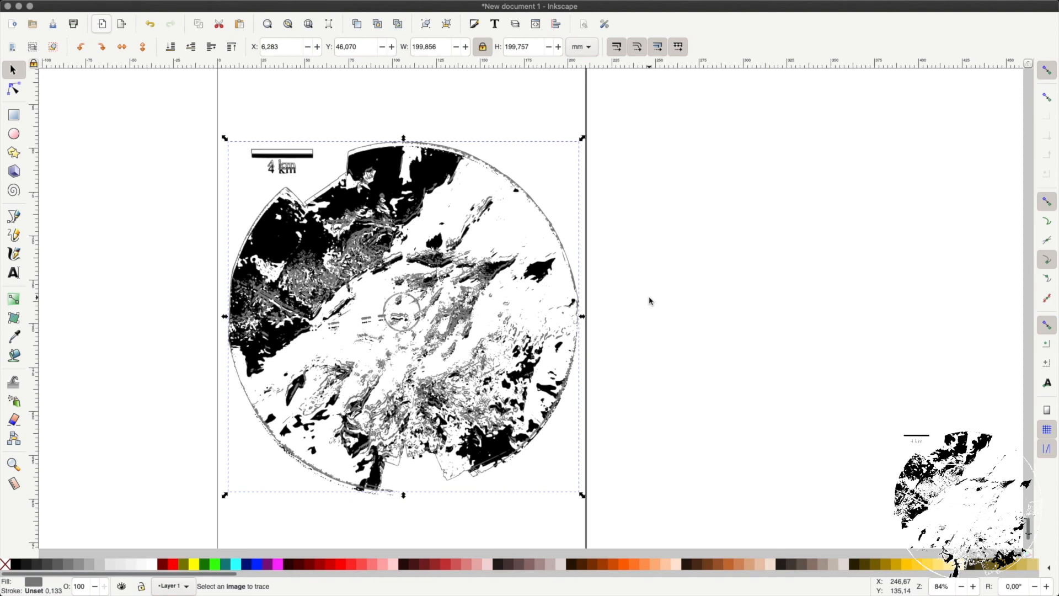
pyautogui.press('Down')
pyautogui.press('Down')
pyautogui.press('Down')
pyautogui.press('Down')
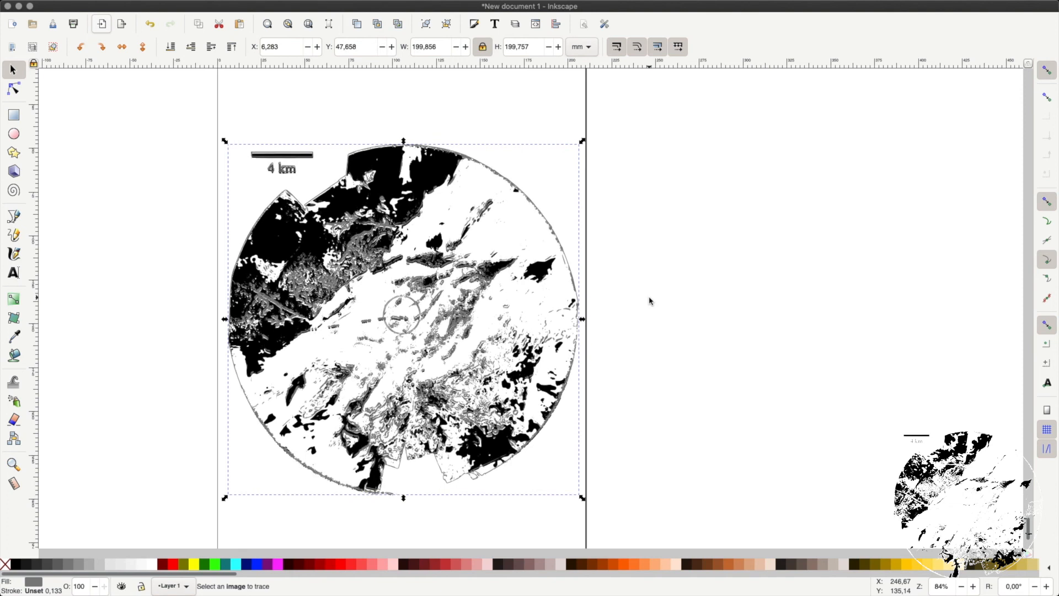
# Step: Nudge the edge trace to Y 48.187 mm over the black brightness trace and fill it white
pyautogui.press('Down')
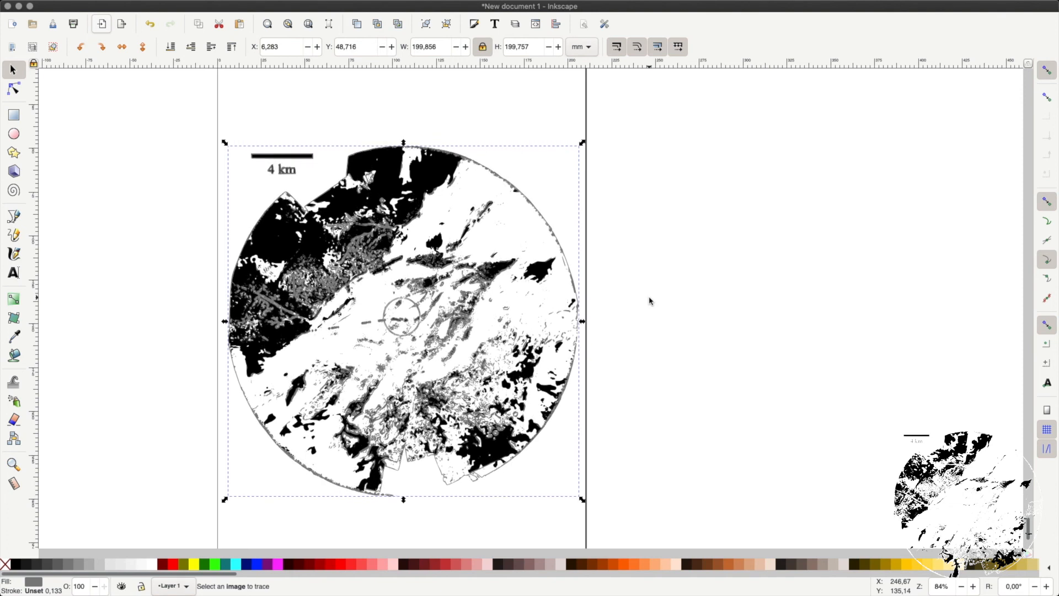
pyautogui.press('Up')
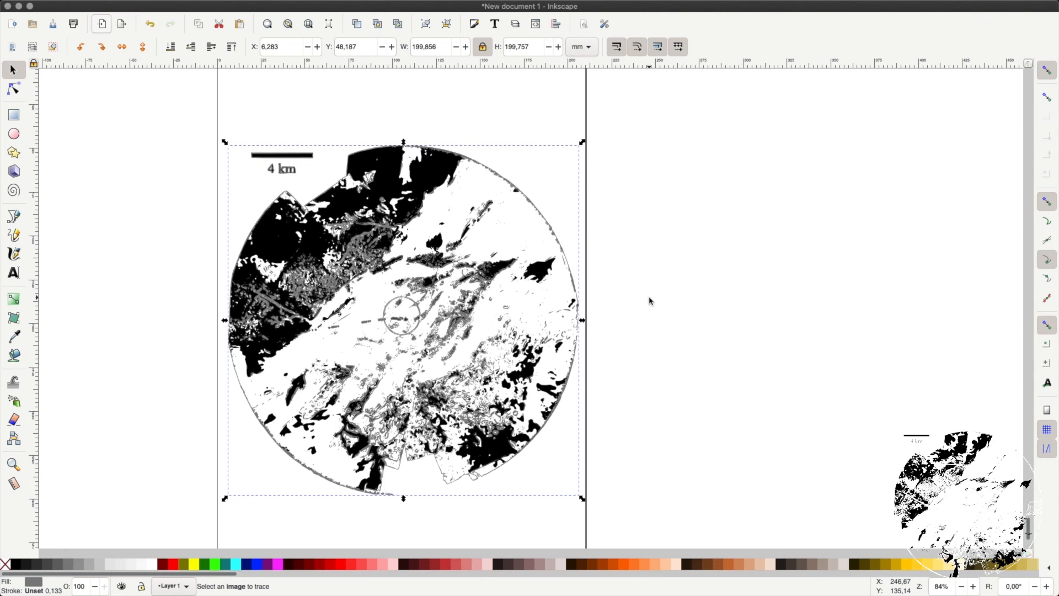
pyautogui.click(153, 565)
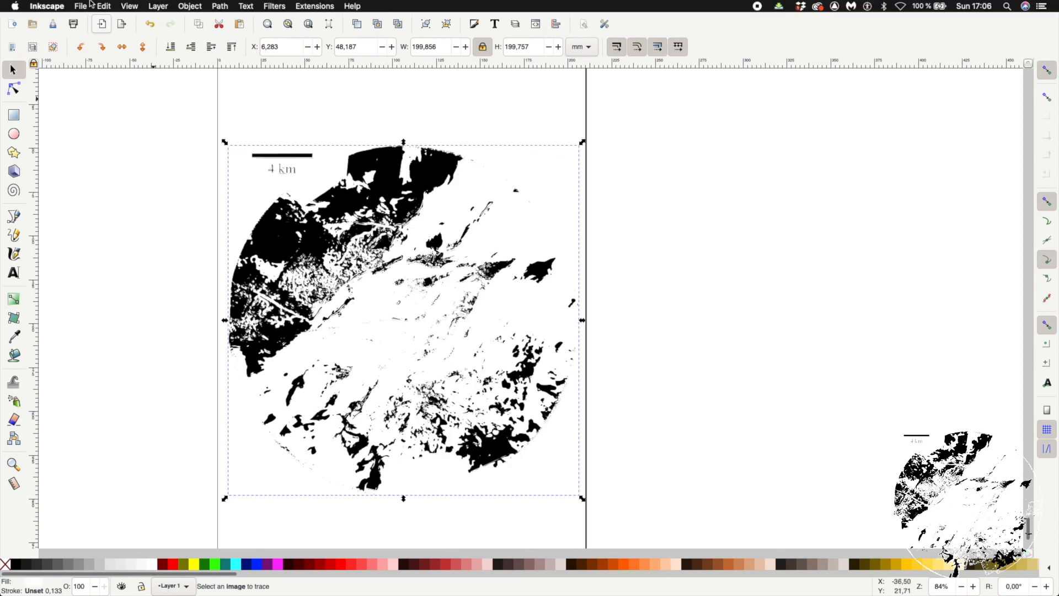
# Step: Export the selection area as a 755 × 755 pixel PNG image at 96 dpi to the home folder
pyautogui.click(80, 7)
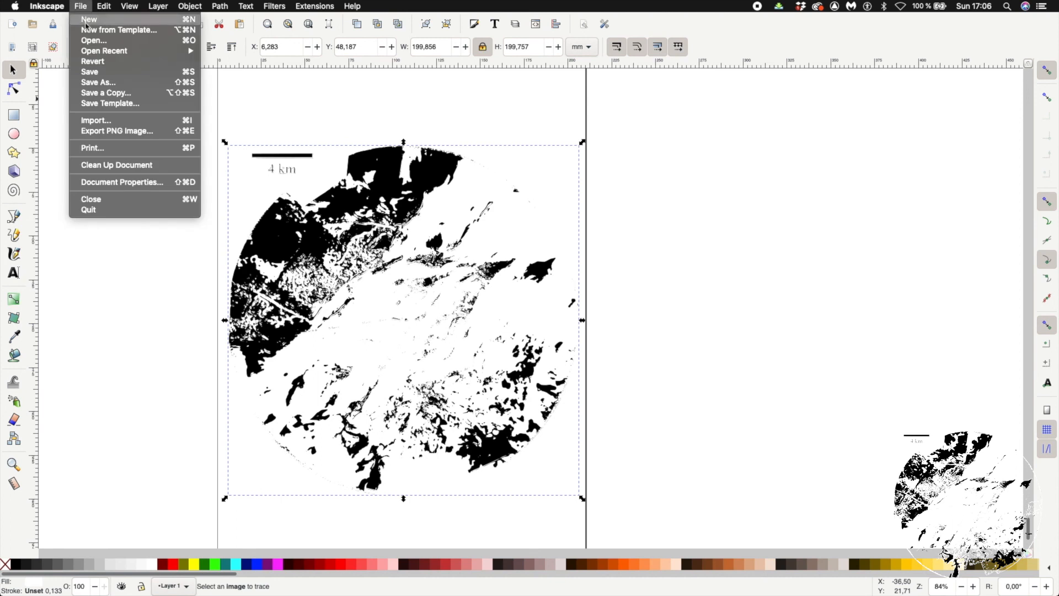
pyautogui.click(91, 132)
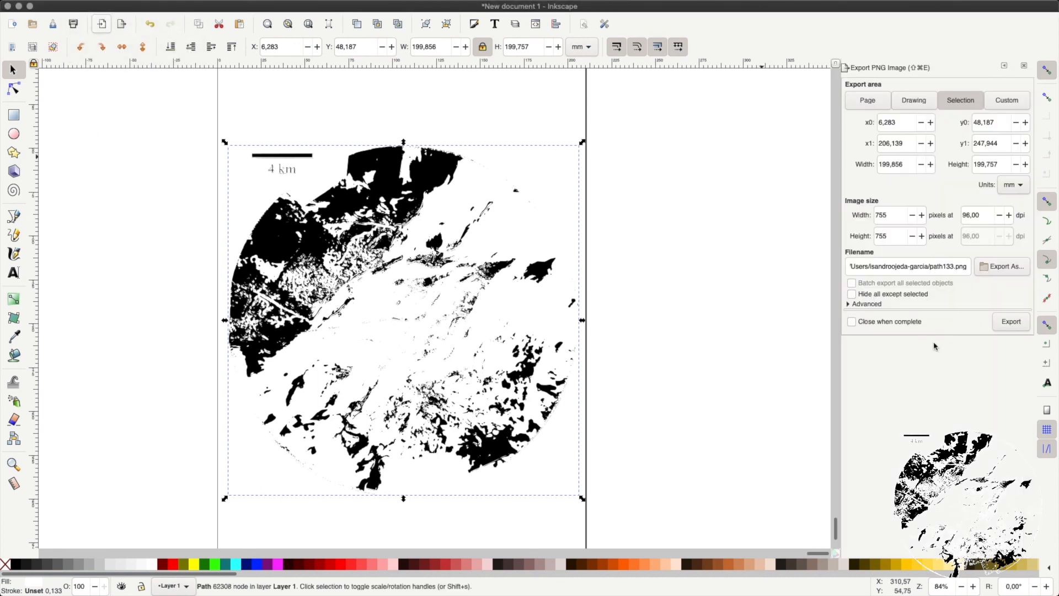
pyautogui.click(1012, 325)
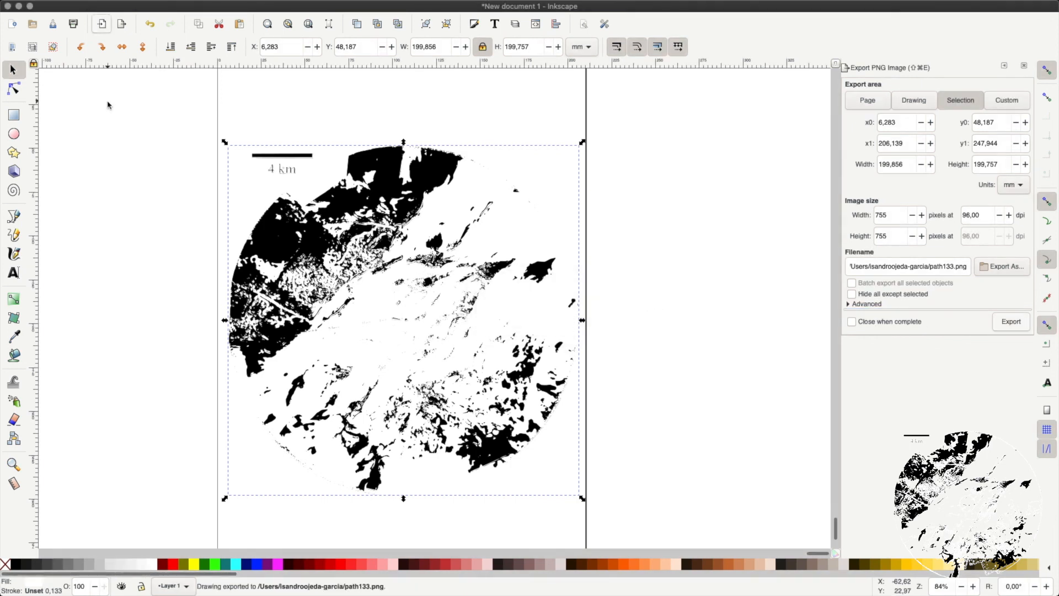
pyautogui.click(19, 7)
# Step: Set the export location to the Desktop, keeping the file name path133.png, and export the selection area again
pyautogui.click(999, 266)
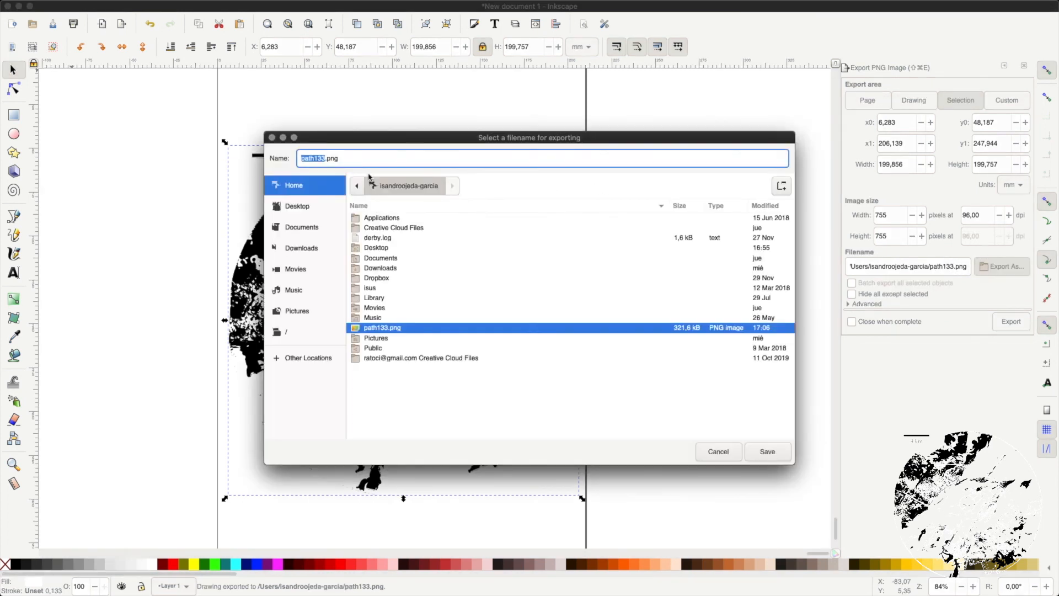
pyautogui.click(366, 248)
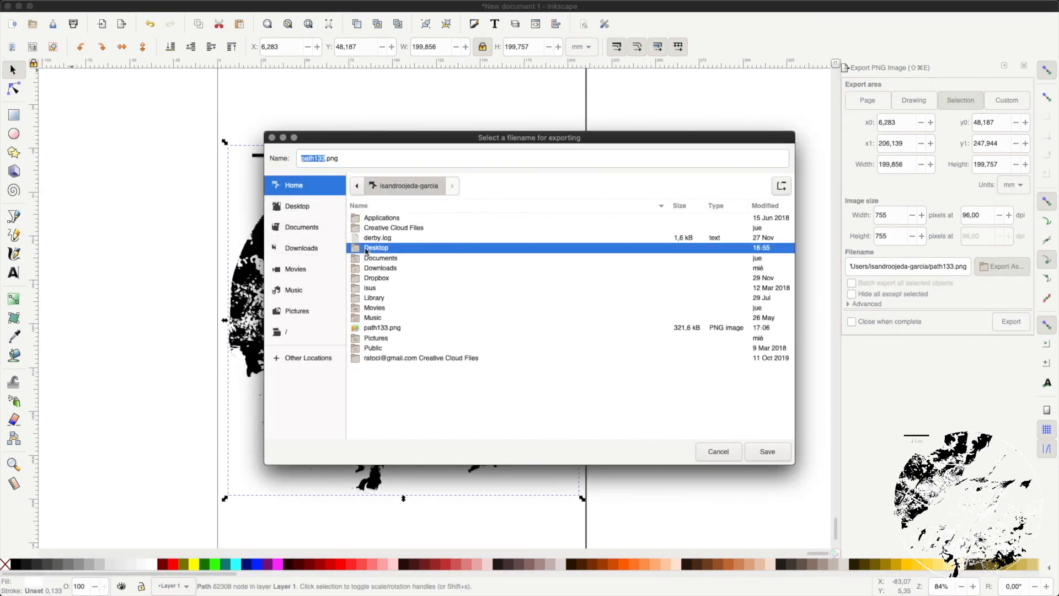
pyautogui.click(764, 451)
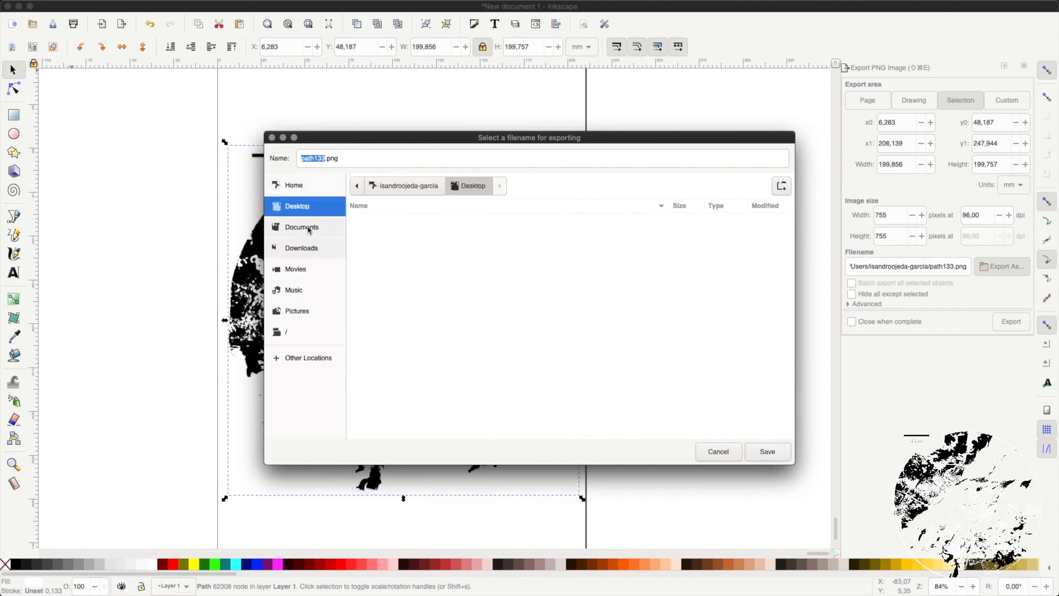
pyautogui.click(770, 458)
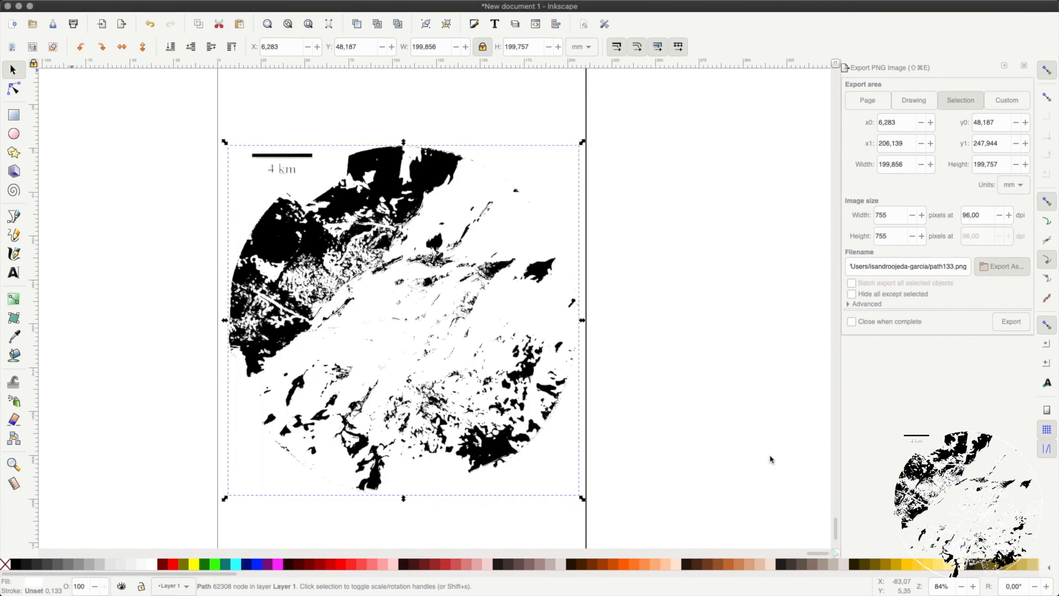
pyautogui.click(1011, 324)
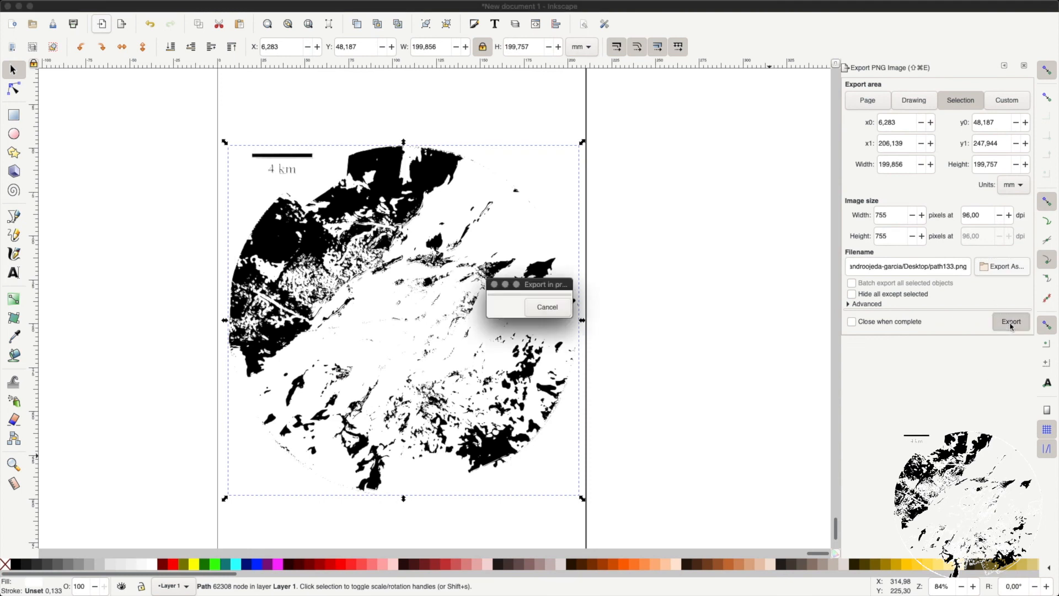